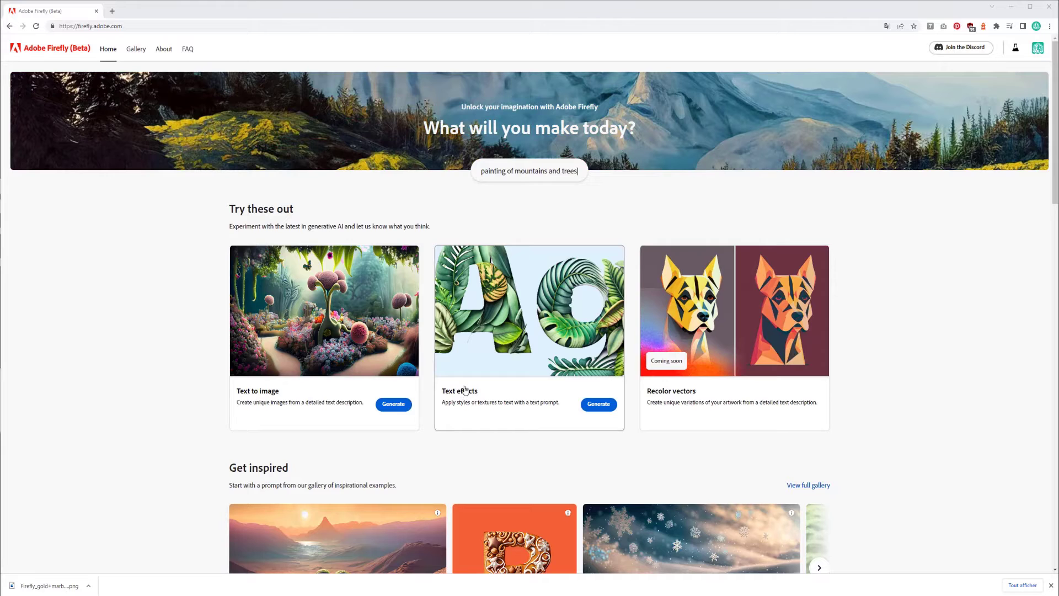
Play the Adobe Firefly video under In exploration on the home page, muted and at 2x speed, restarting it near its beginning.
{"action": "scroll", "coordinate": [868, 303], "scroll_direction": "down", "scroll_amount": 1}
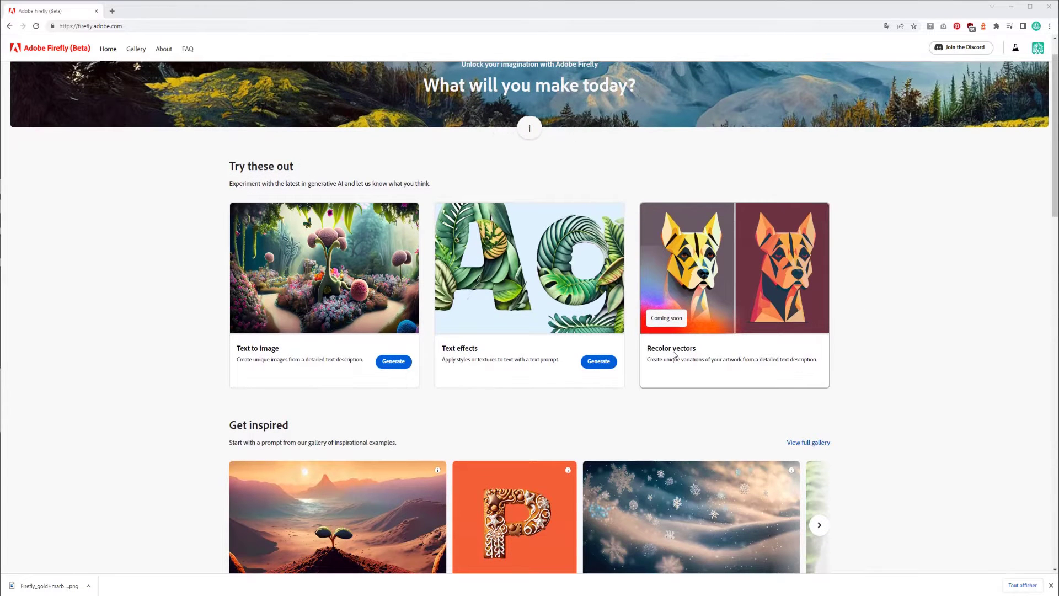
{"action": "scroll", "coordinate": [674, 355], "scroll_direction": "down", "scroll_amount": 15}
{"action": "scroll", "coordinate": [319, 326], "scroll_direction": "up", "scroll_amount": 2}
{"action": "scroll", "coordinate": [595, 134], "scroll_direction": "up", "scroll_amount": 10}
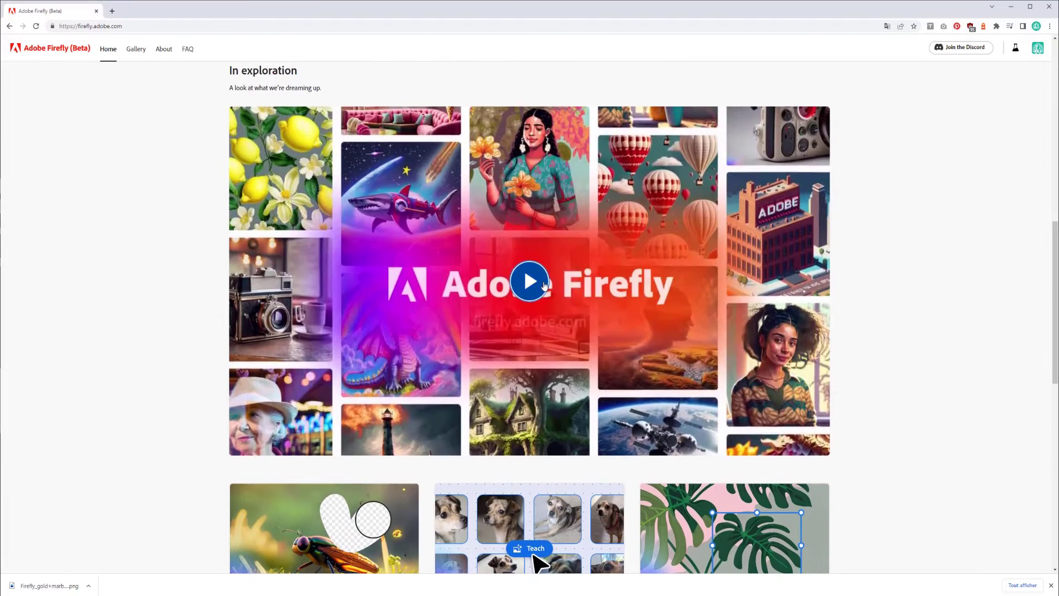
{"action": "left_click", "coordinate": [544, 285]}
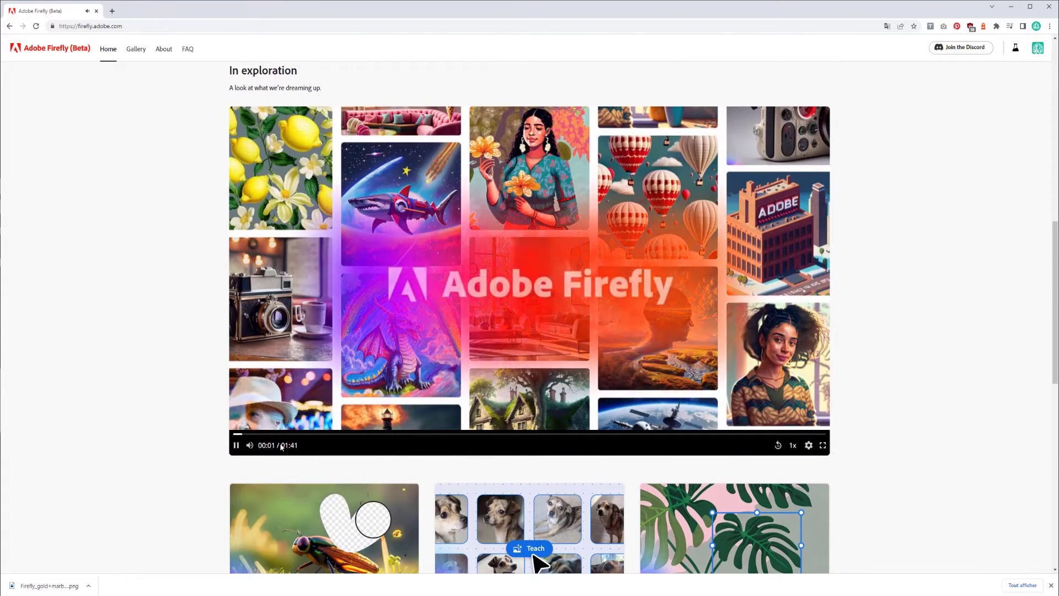
{"action": "left_click", "coordinate": [249, 445]}
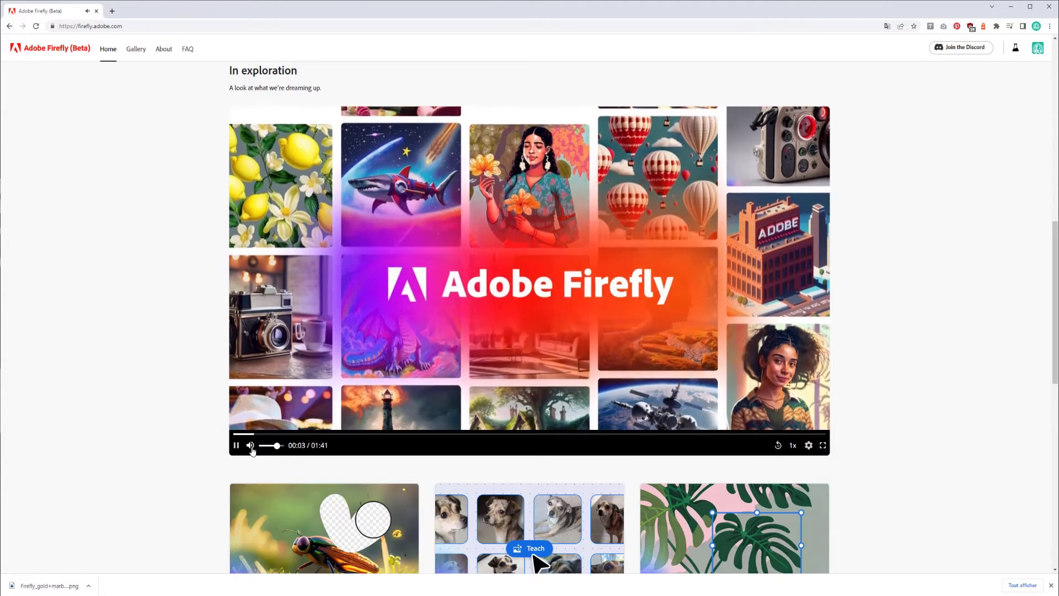
{"action": "mouse_move", "coordinate": [791, 447]}
{"action": "left_click", "coordinate": [773, 424]}
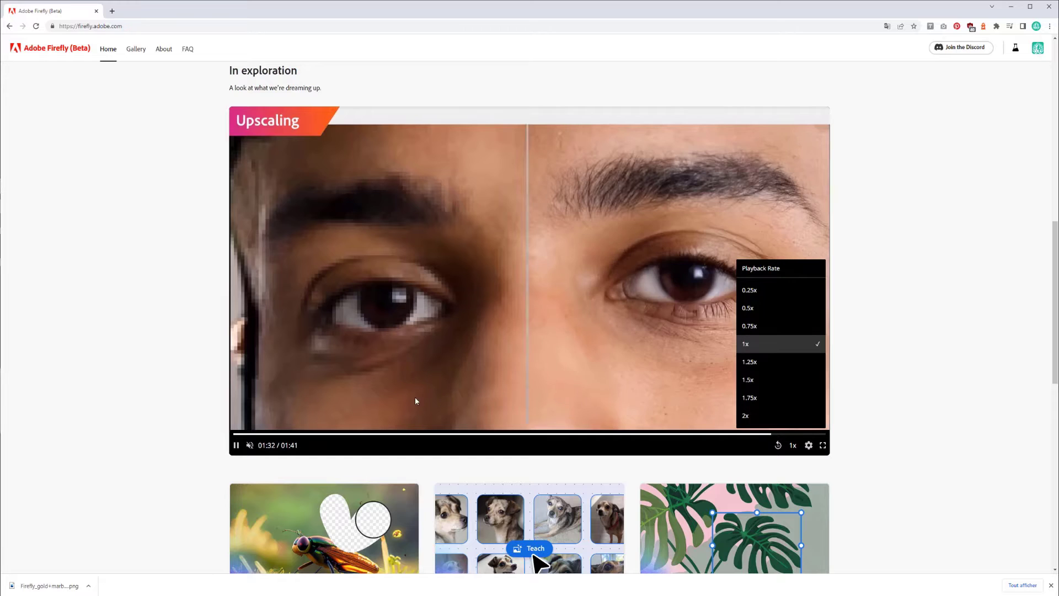
{"action": "left_click", "coordinate": [768, 420]}
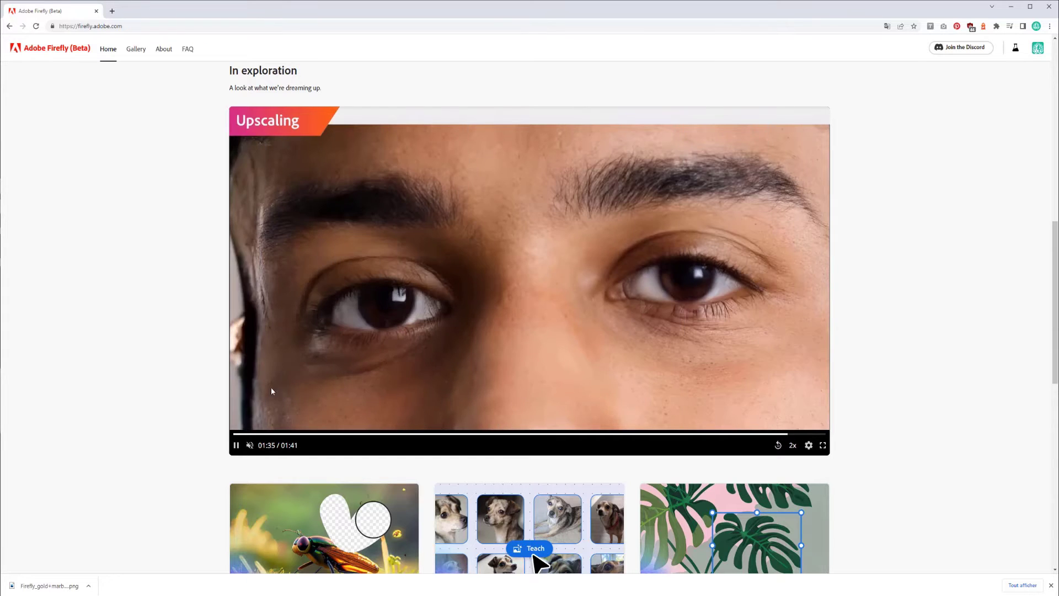
{"action": "left_click", "coordinate": [269, 434]}
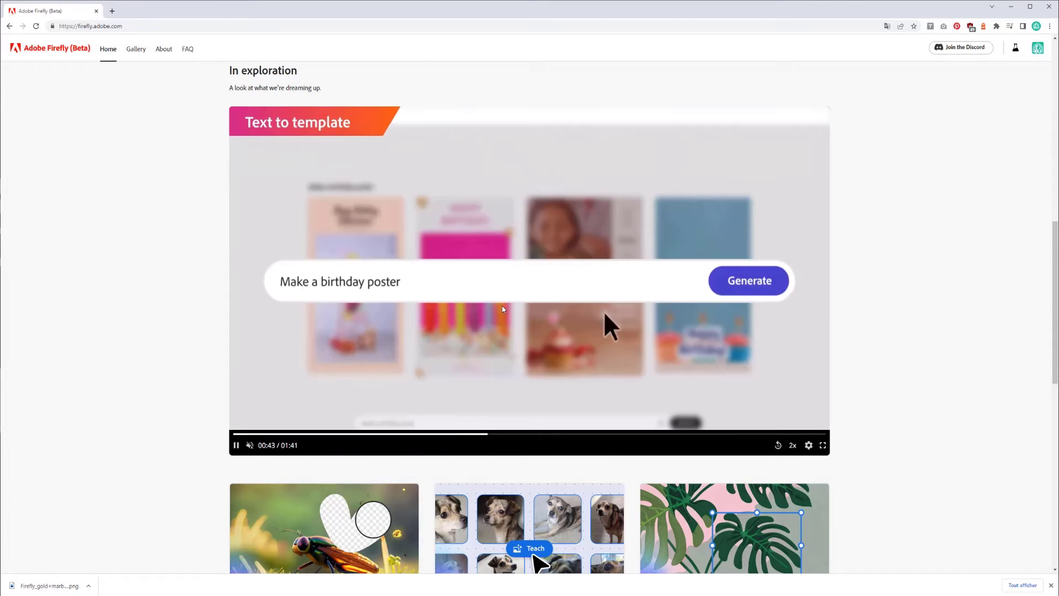
{"action": "left_click", "coordinate": [501, 309]}
Open the Text to image generator from the home page and generate images for the prompt "cat fire bokeh leaf".
{"action": "scroll", "coordinate": [502, 305], "scroll_direction": "up", "scroll_amount": 12}
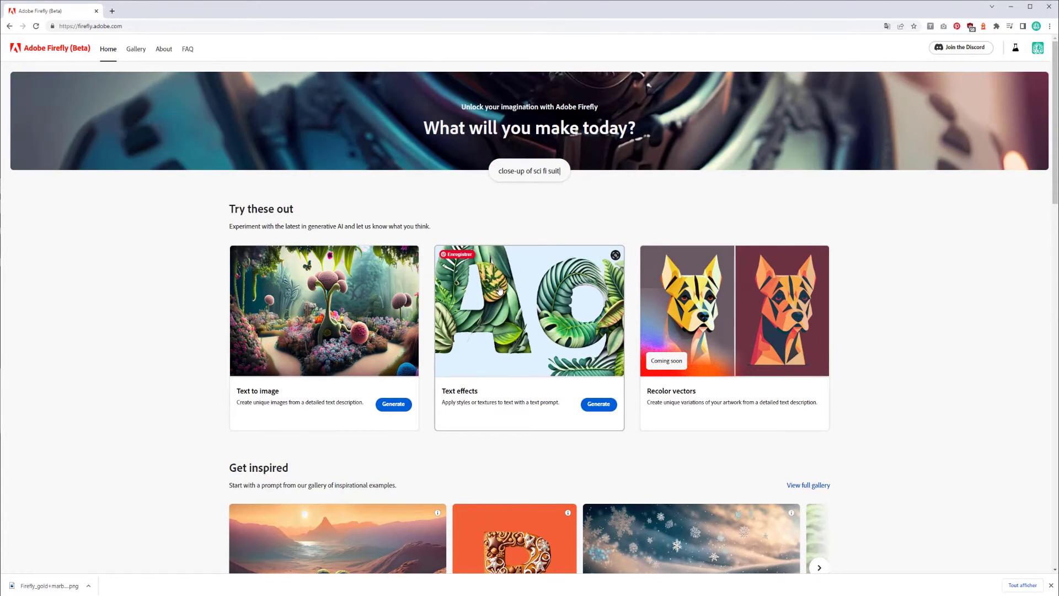
{"action": "left_click", "coordinate": [393, 403]}
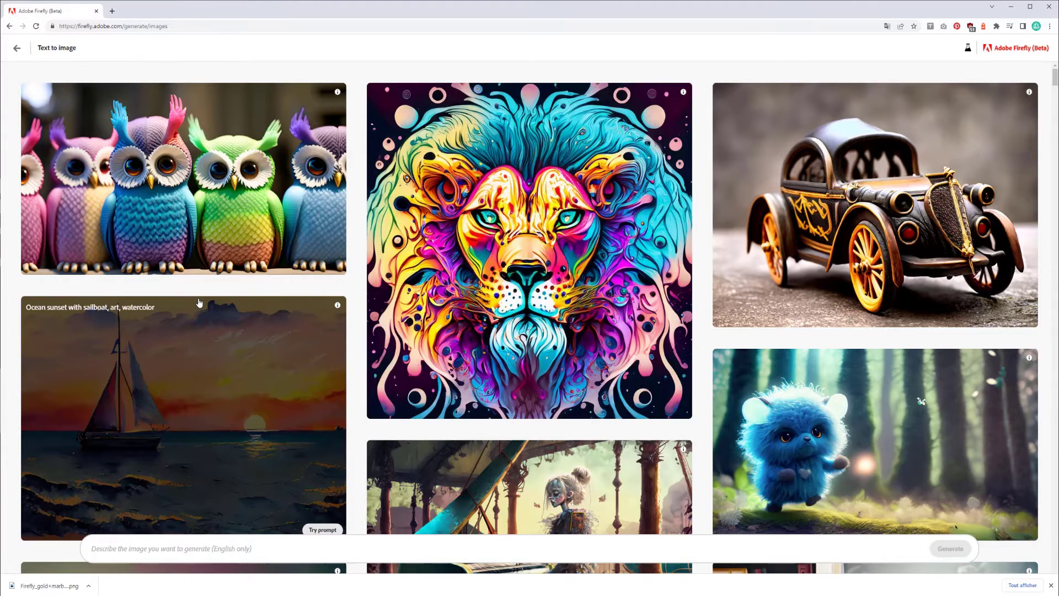
{"action": "mouse_move", "coordinate": [254, 137]}
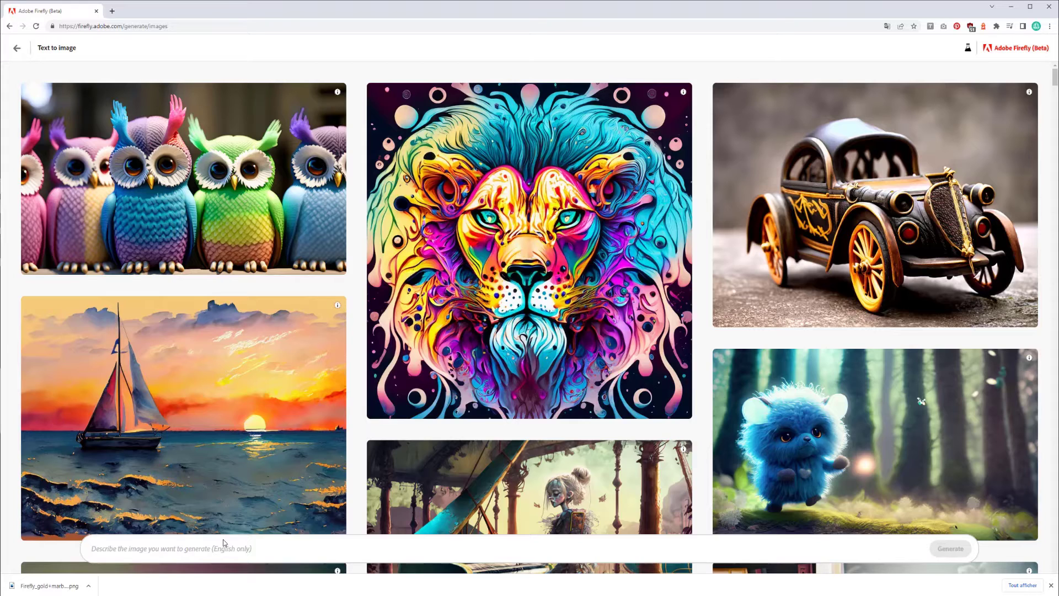
{"action": "type", "text": "ra"}
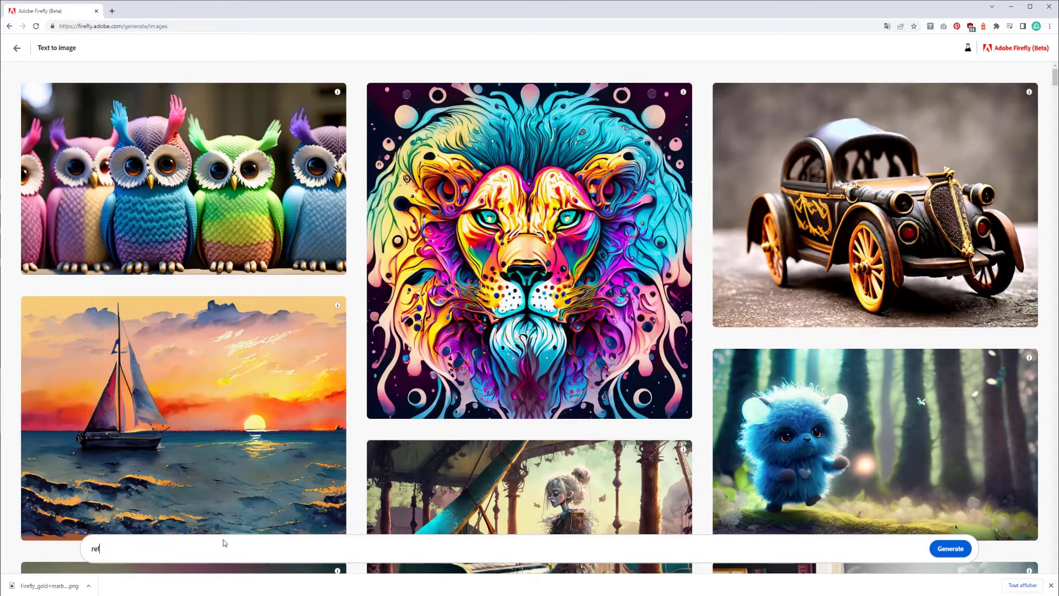
{"action": "key", "text": "BackSpace"}
{"action": "key", "text": "BackSpace"}
{"action": "type", "text": "cat fire bokeh"}
{"action": "type", "text": "leaf"}
{"action": "key", "text": "Return"}
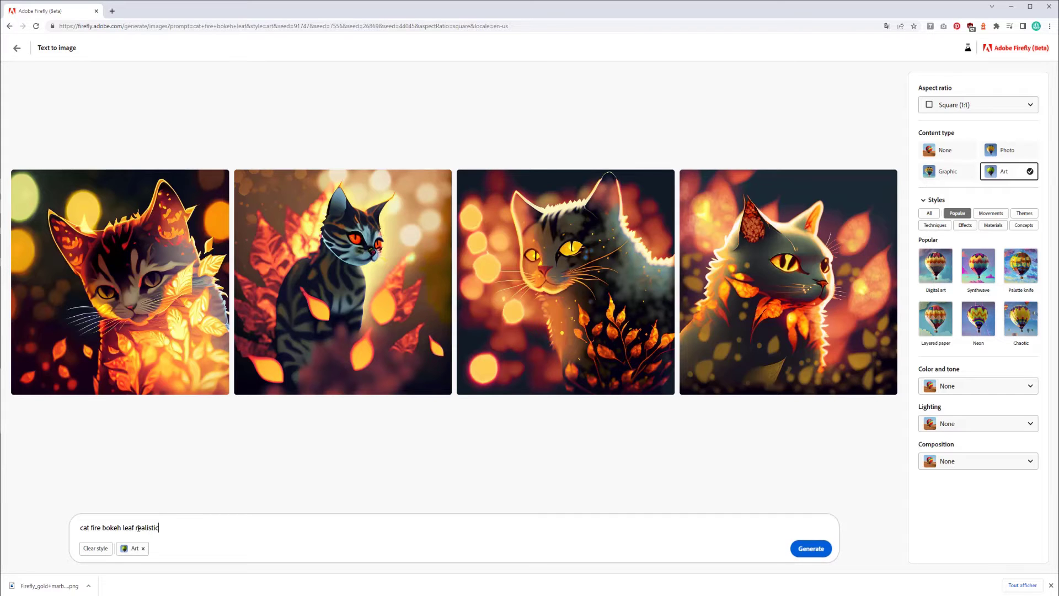
Generate the images with "realistic" added to the end of the prompt, and regenerate them with the Digital art style.
{"action": "key", "text": "Return"}
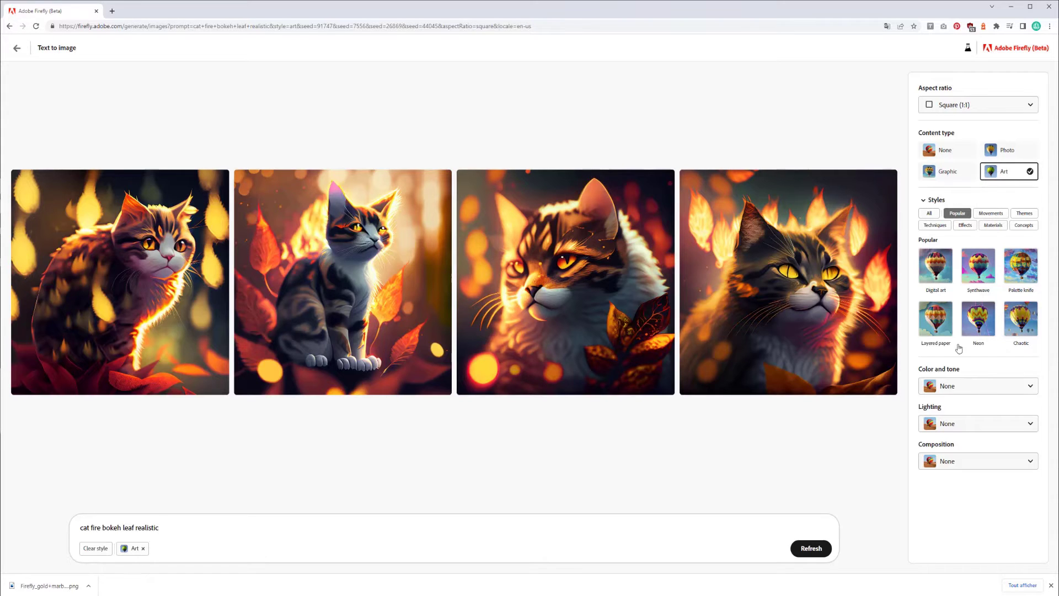
{"action": "left_click", "coordinate": [935, 264]}
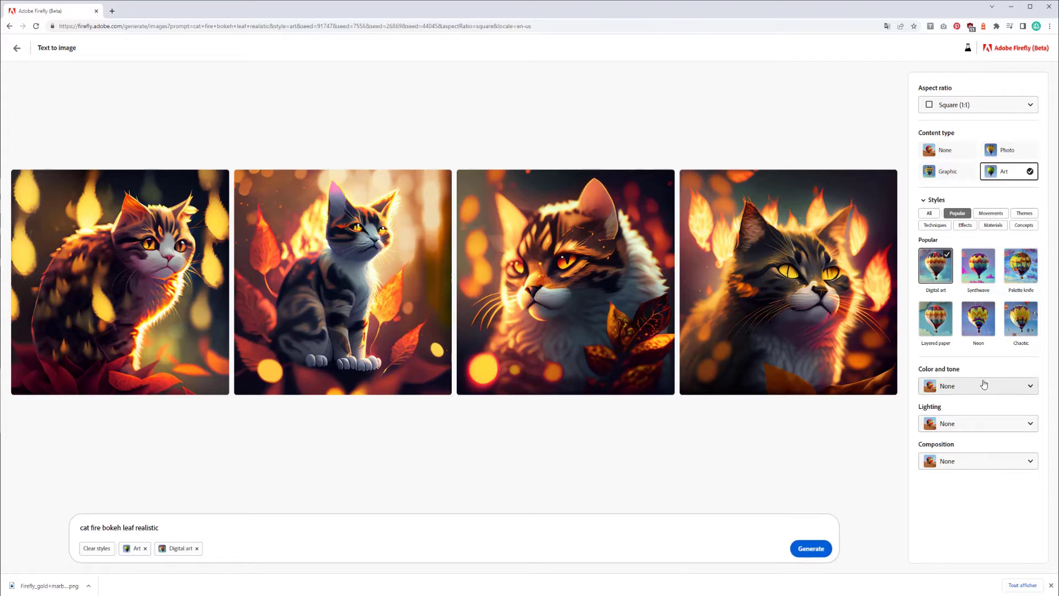
{"action": "left_click", "coordinate": [807, 555]}
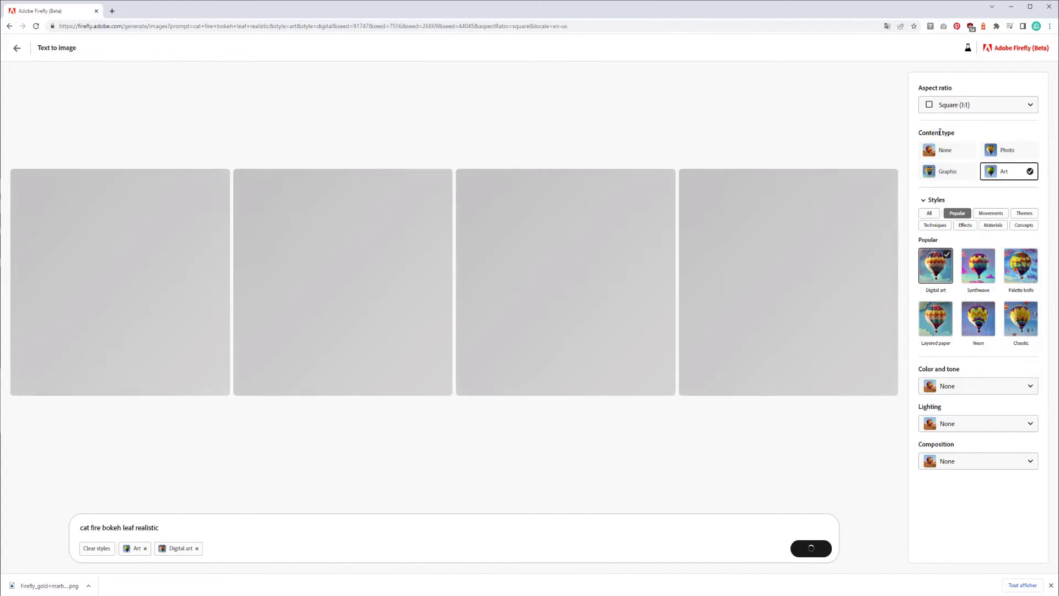
Set the content type to Graphic and browse all the available styles.
{"action": "left_click_drag", "start_coordinate": [931, 132], "coordinate": [955, 133]}
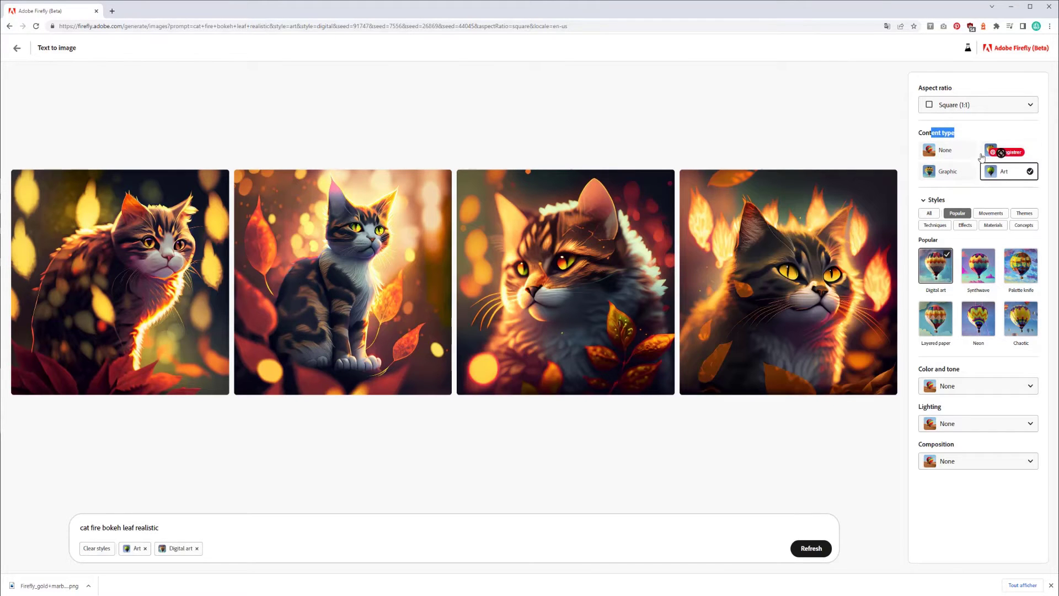
{"action": "left_click", "coordinate": [960, 171]}
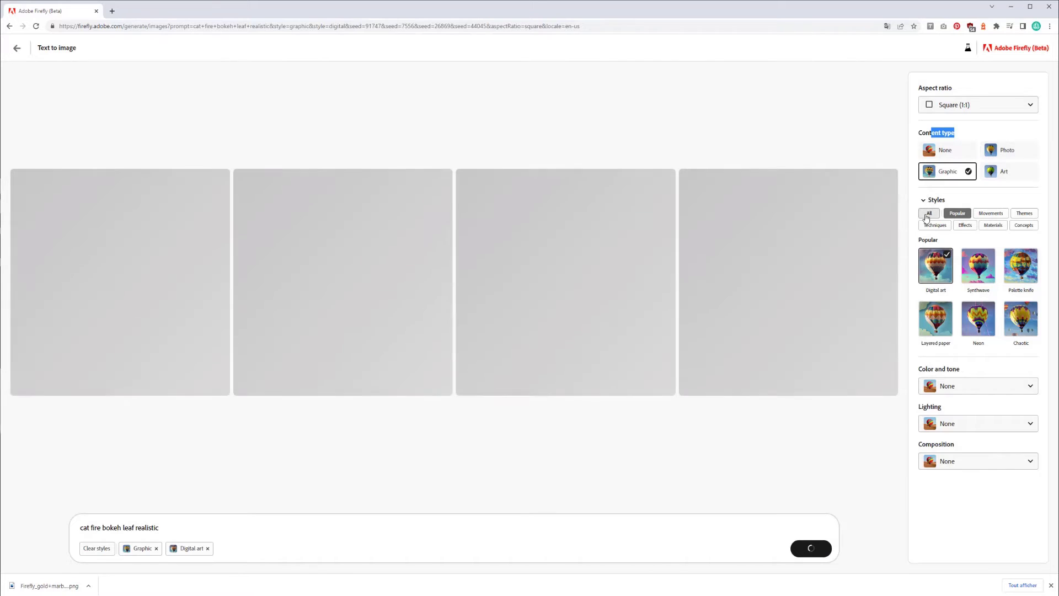
{"action": "left_click", "coordinate": [929, 213]}
{"action": "scroll", "coordinate": [953, 282], "scroll_direction": "down", "scroll_amount": 2}
{"action": "scroll", "coordinate": [962, 284], "scroll_direction": "down", "scroll_amount": 1}
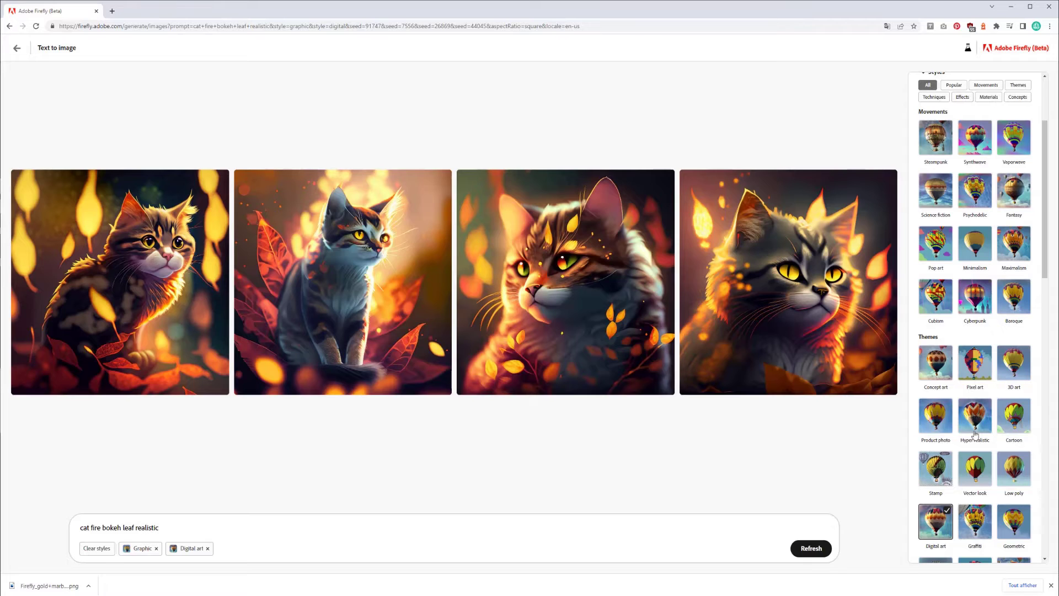
{"action": "scroll", "coordinate": [938, 430], "scroll_direction": "down", "scroll_amount": 1}
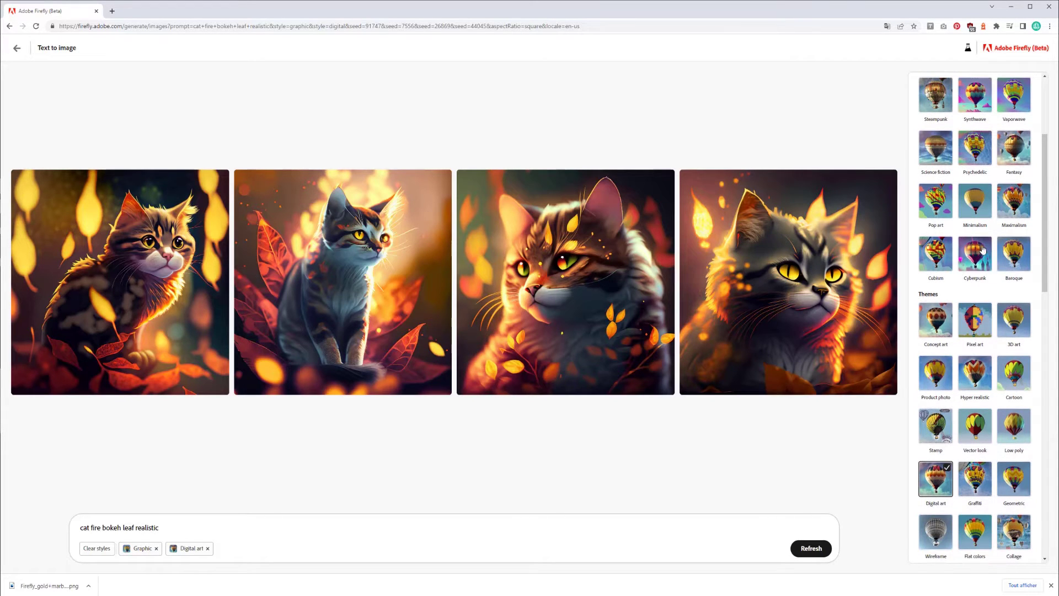
{"action": "scroll", "coordinate": [970, 309], "scroll_direction": "up", "scroll_amount": 1}
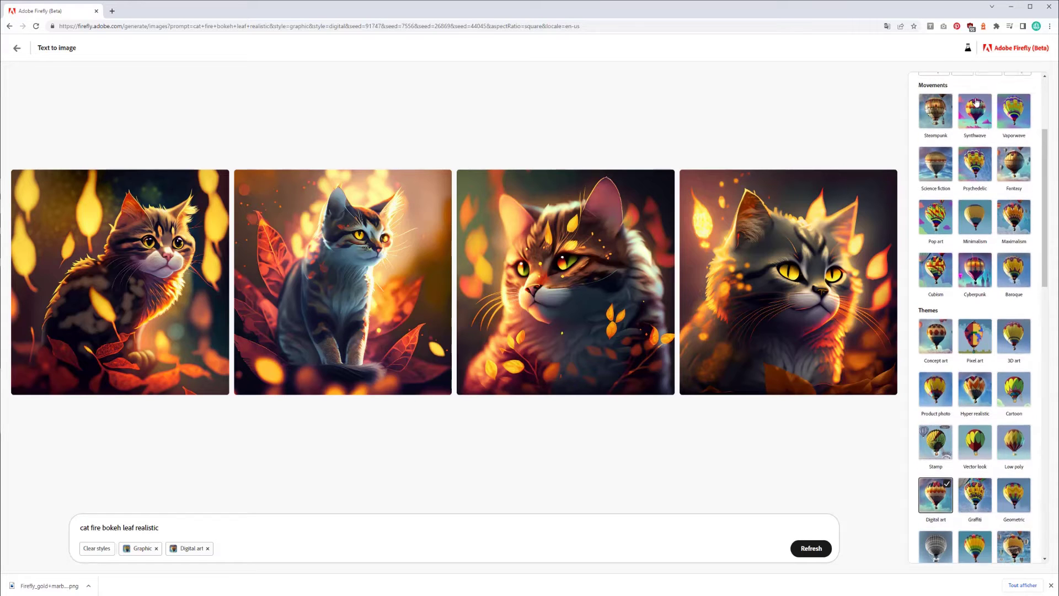
Replace the Digital art style with Pixel art and regenerate the cat images.
{"action": "left_click", "coordinate": [974, 369]}
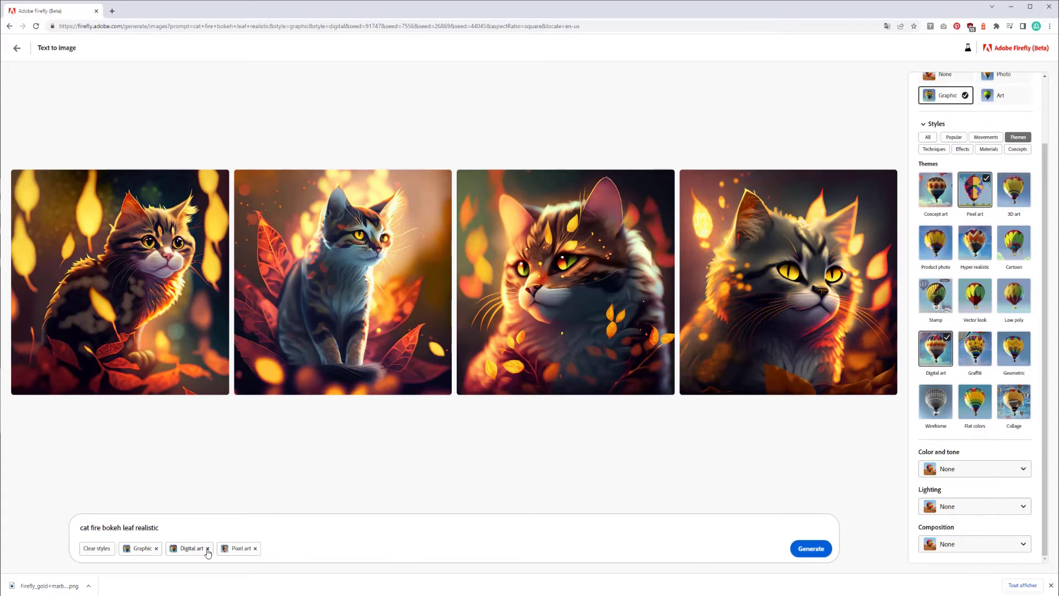
{"action": "left_click", "coordinate": [208, 548]}
{"action": "left_click", "coordinate": [822, 548]}
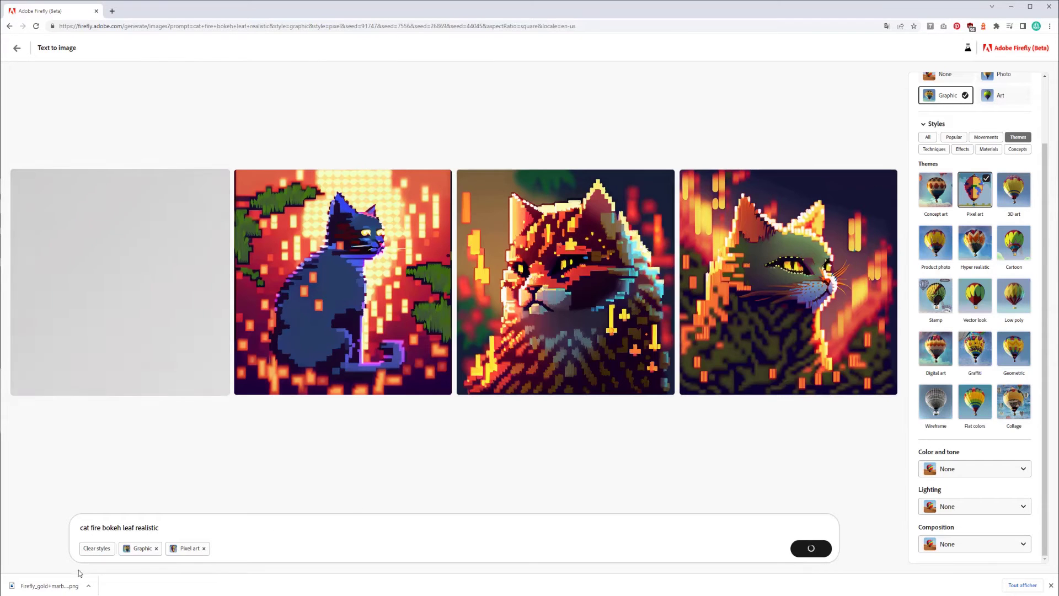
Replace the Pixel art style with Hyper realistic and regenerate the cat images.
{"action": "left_click", "coordinate": [205, 548]}
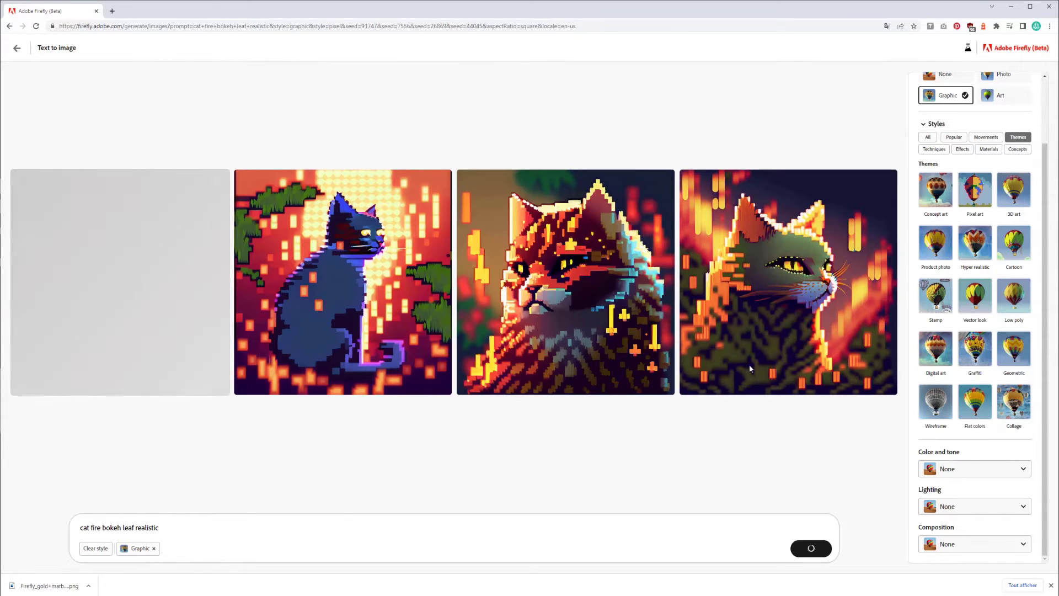
{"action": "left_click", "coordinate": [973, 251]}
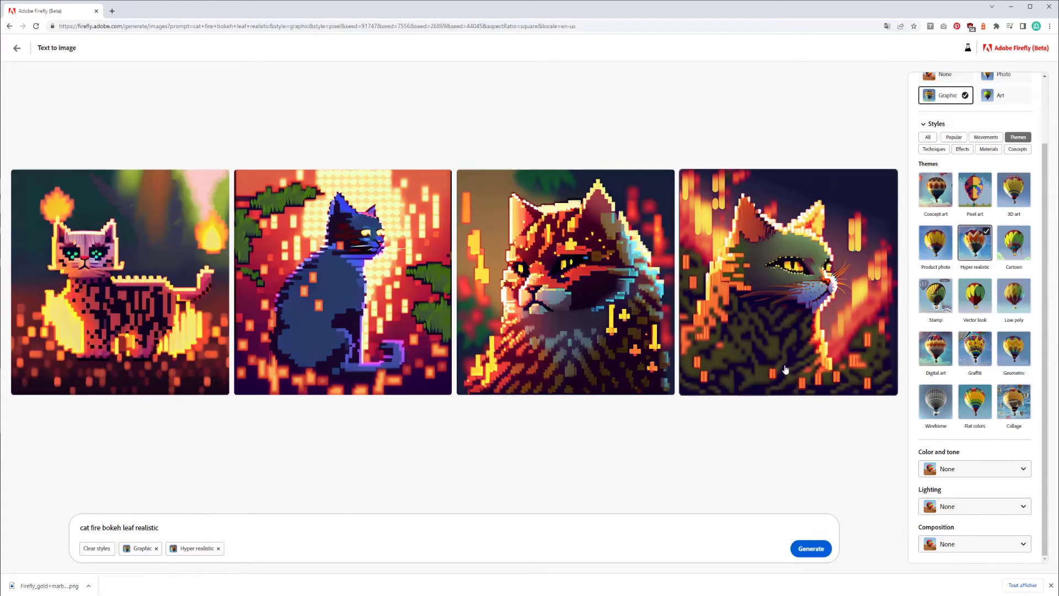
{"action": "left_click", "coordinate": [821, 554]}
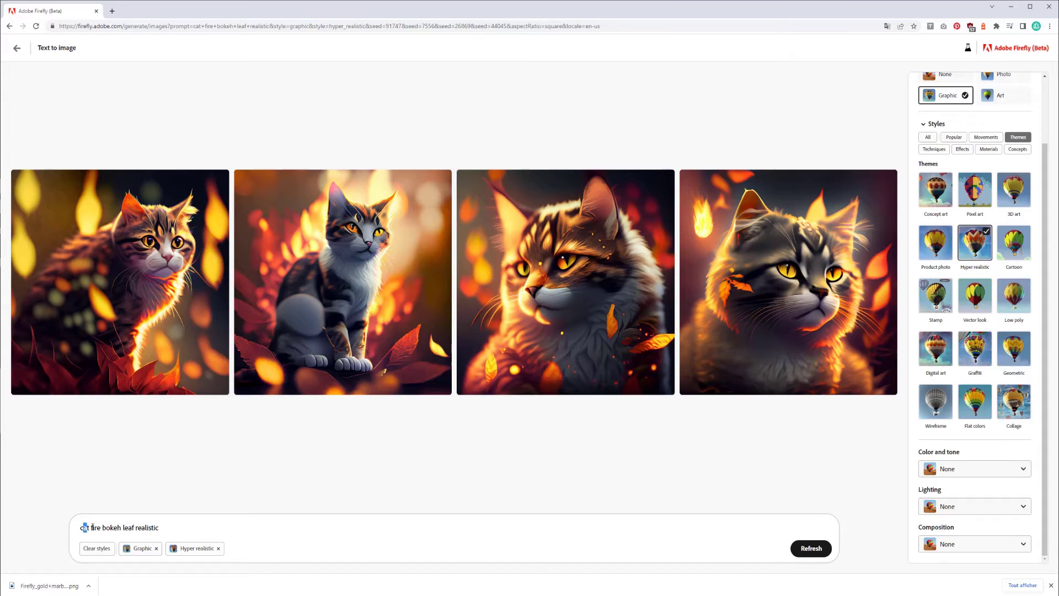
Set the content type to Photo, remove the Hyper realistic style and regenerate the images.
{"action": "left_click_drag", "start_coordinate": [84, 528], "coordinate": [195, 537]}
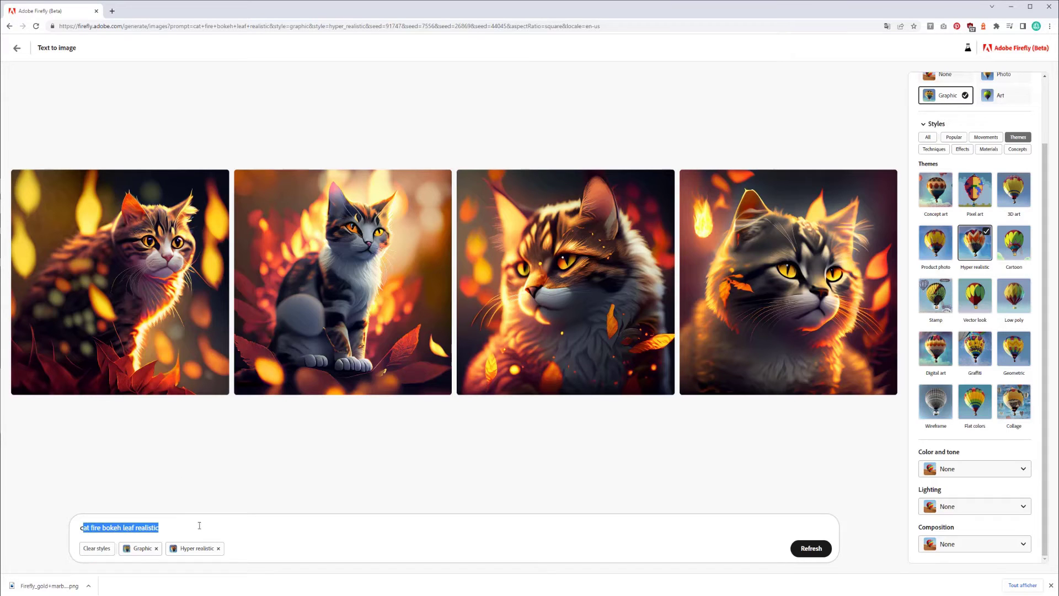
{"action": "scroll", "coordinate": [987, 165], "scroll_direction": "up", "scroll_amount": 2}
{"action": "left_click", "coordinate": [1007, 147]}
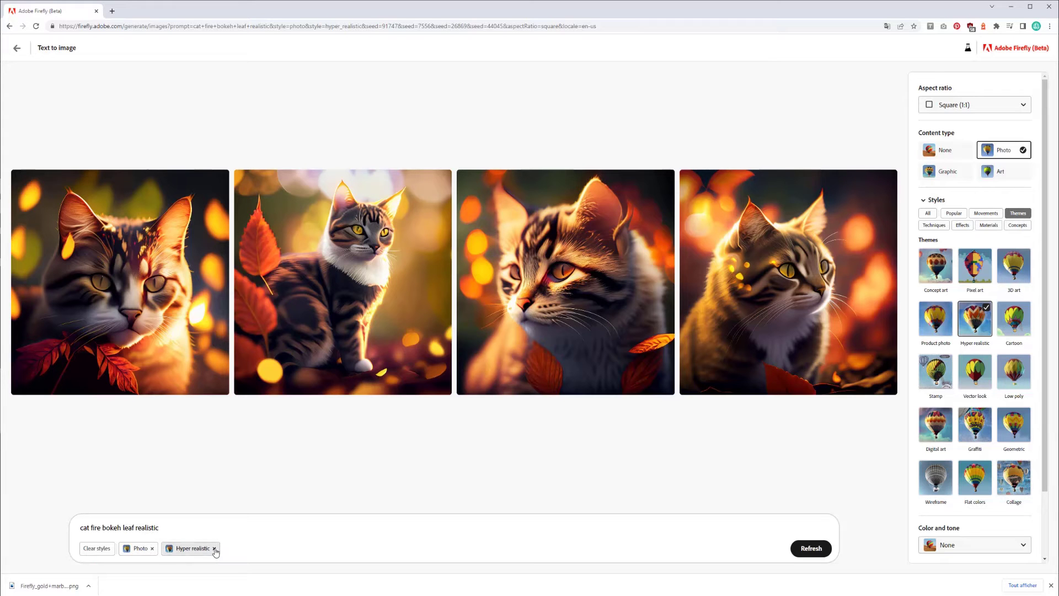
{"action": "left_click", "coordinate": [215, 549]}
{"action": "left_click", "coordinate": [811, 546]}
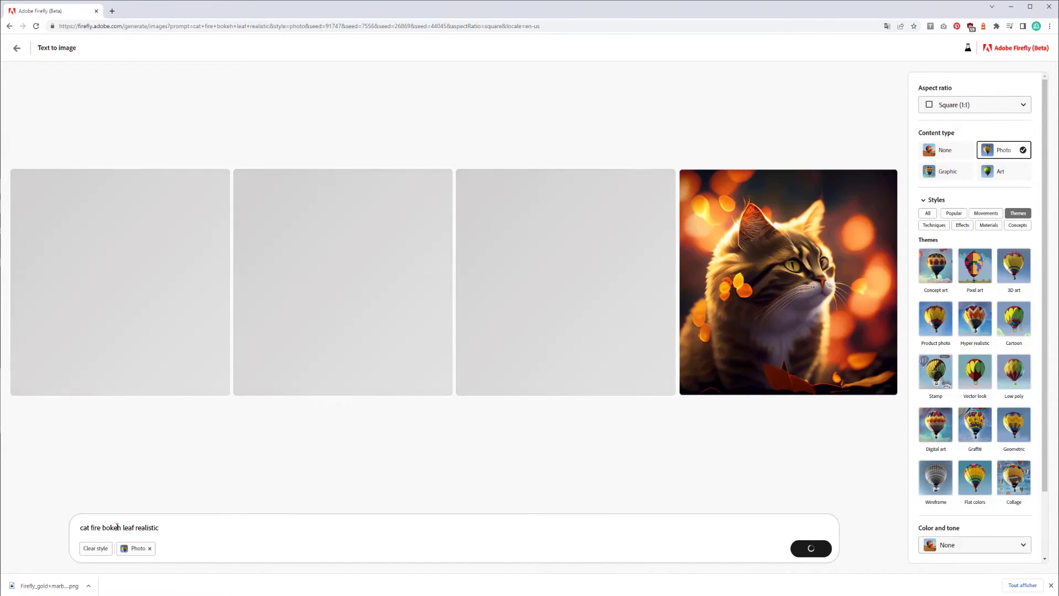
Change the prompt to "cat sphinx fire leaf realistic" by removing "bokeh" and adding "sphinx", and regenerate the images.
{"action": "double_click", "coordinate": [112, 527]}
{"action": "key", "text": "Return"}
{"action": "key", "text": "BackSpace"}
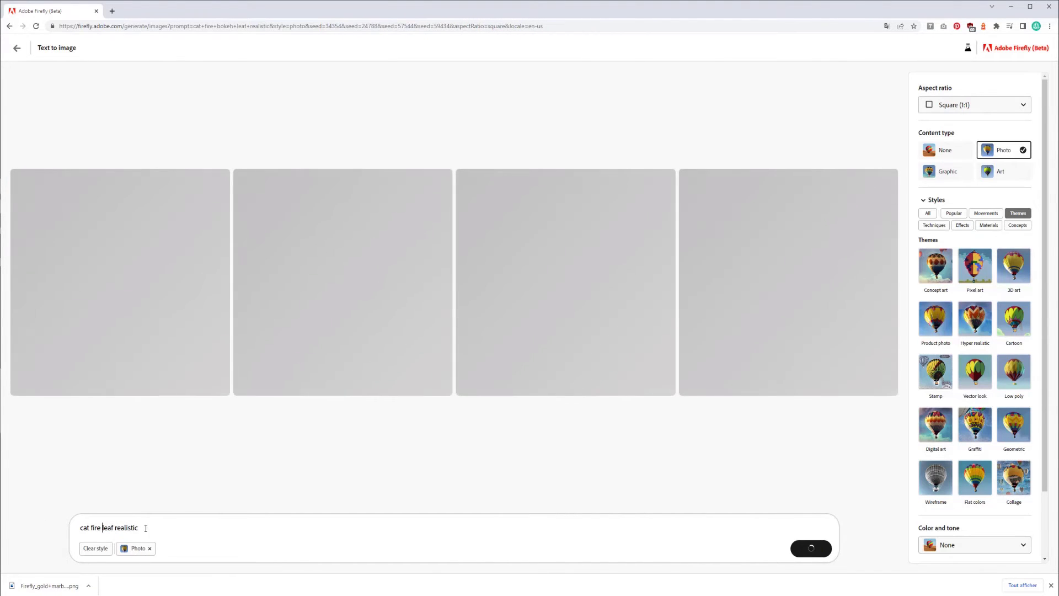
{"action": "left_click", "coordinate": [90, 528]}
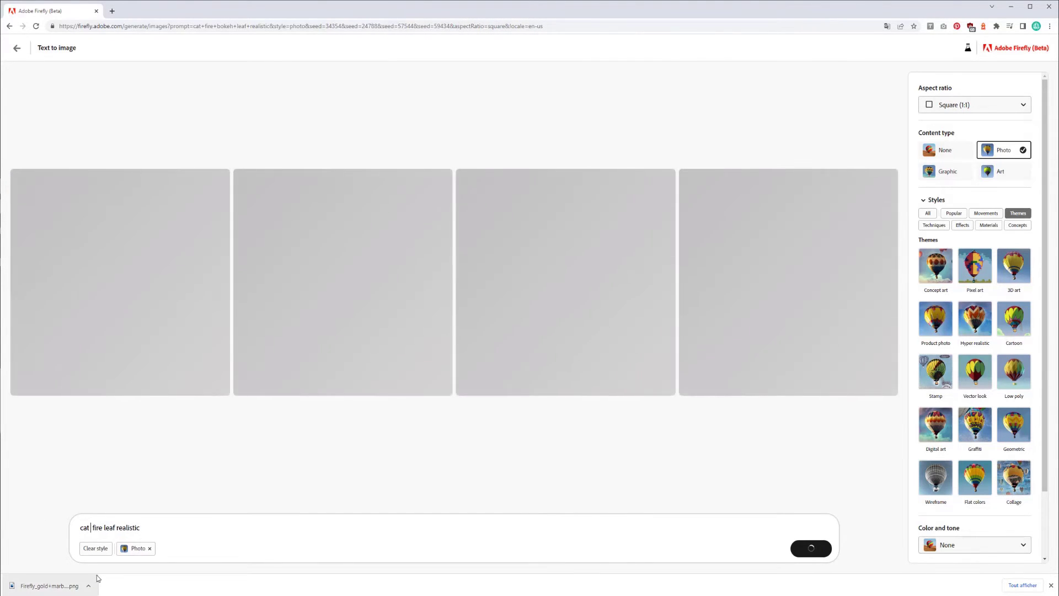
{"action": "type", "text": "sph"}
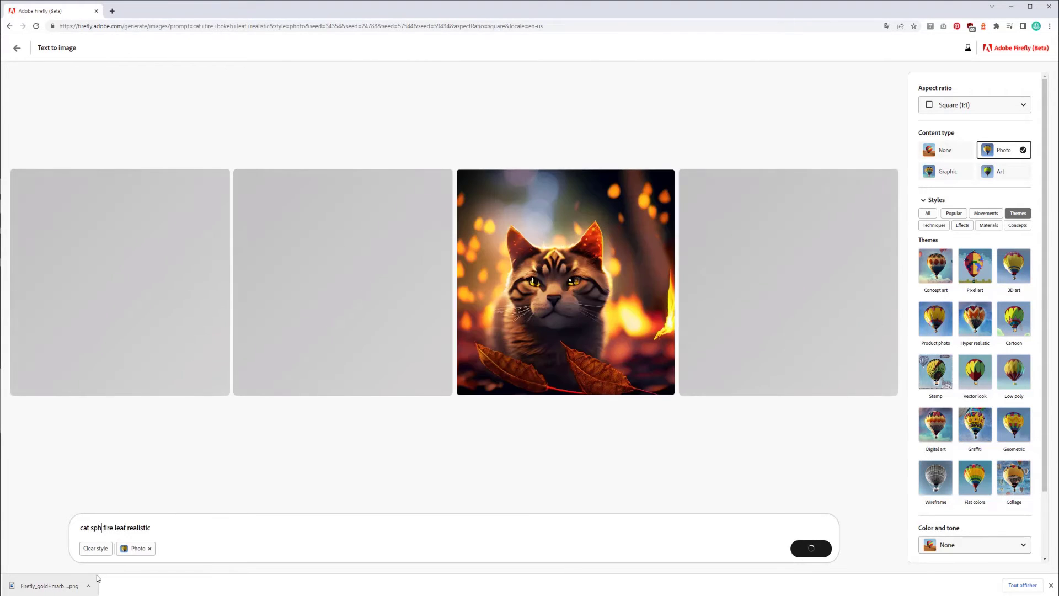
{"action": "type", "text": "inx"}
{"action": "key", "text": "Return"}
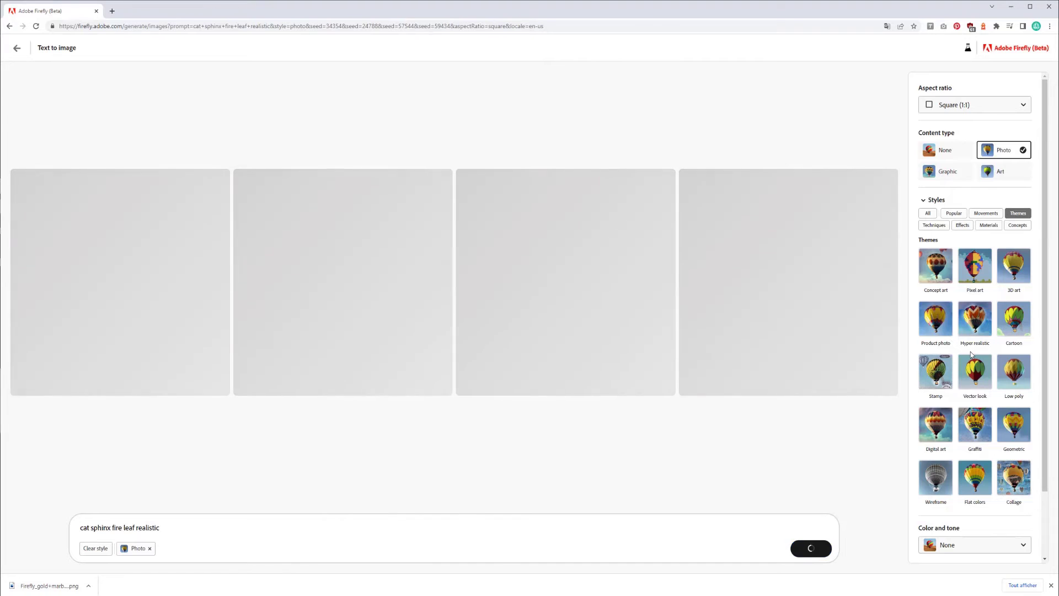
Remove "leaf" from the prompt so it reads "cat sphinx fire realistic" and regenerate the images.
{"action": "scroll", "coordinate": [950, 339], "scroll_direction": "down", "scroll_amount": 2}
{"action": "scroll", "coordinate": [940, 189], "scroll_direction": "up", "scroll_amount": 2}
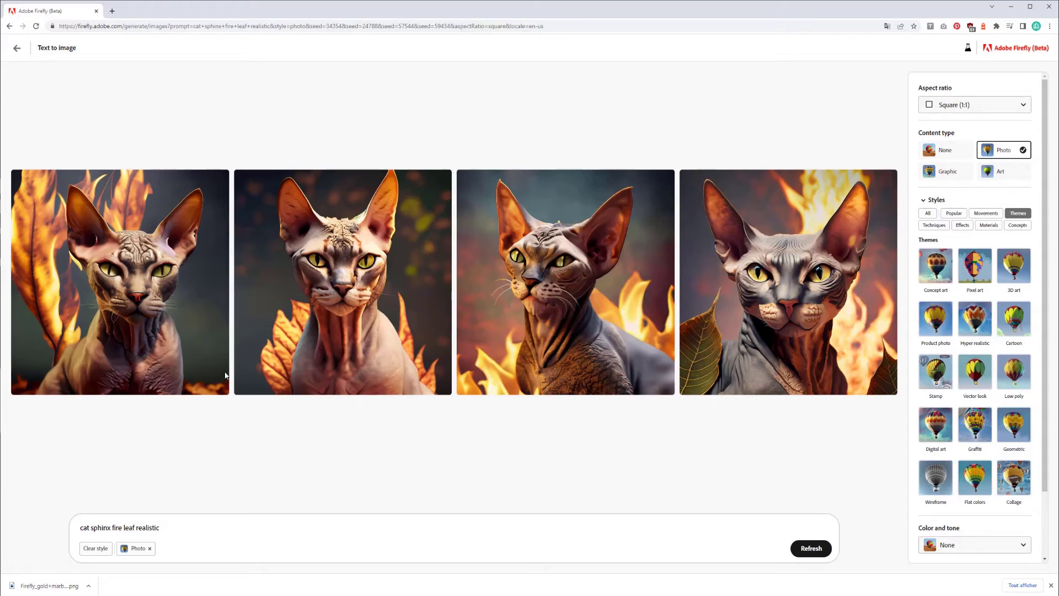
{"action": "double_click", "coordinate": [130, 525]}
{"action": "key", "text": "BackSpace"}
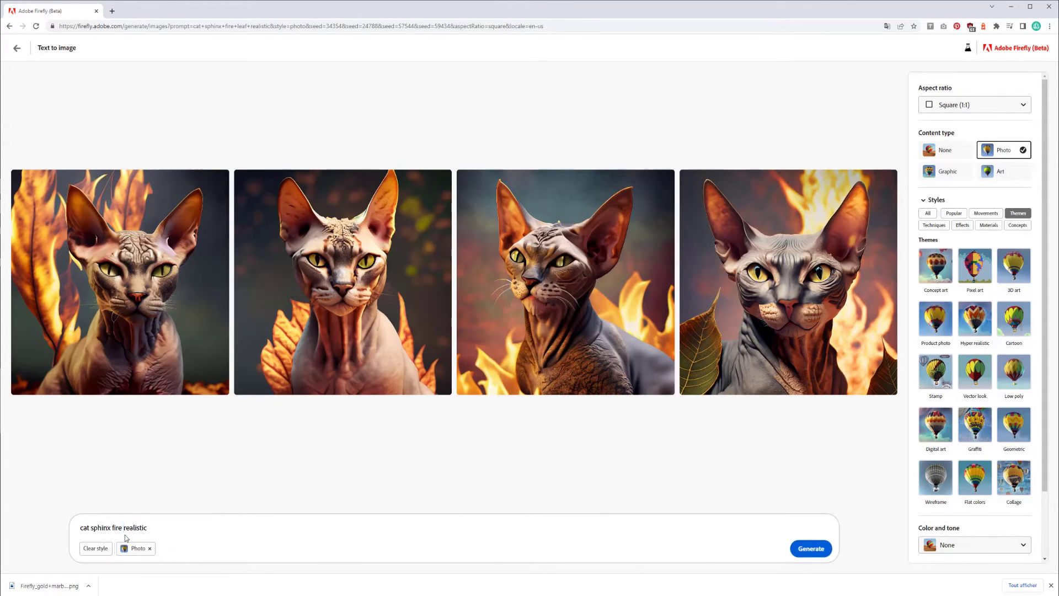
{"action": "key", "text": "Return"}
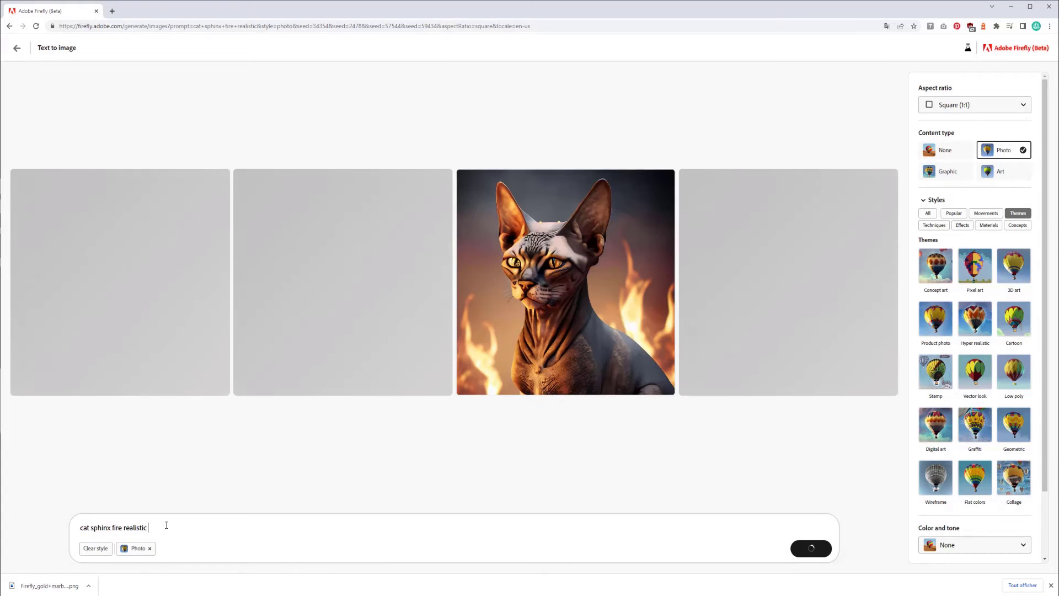
Add "profile" to the prompt so it reads "cat sphinx fire realistic profile" and regenerate the images.
{"action": "type", "text": "profile"}
{"action": "key", "text": "Return"}
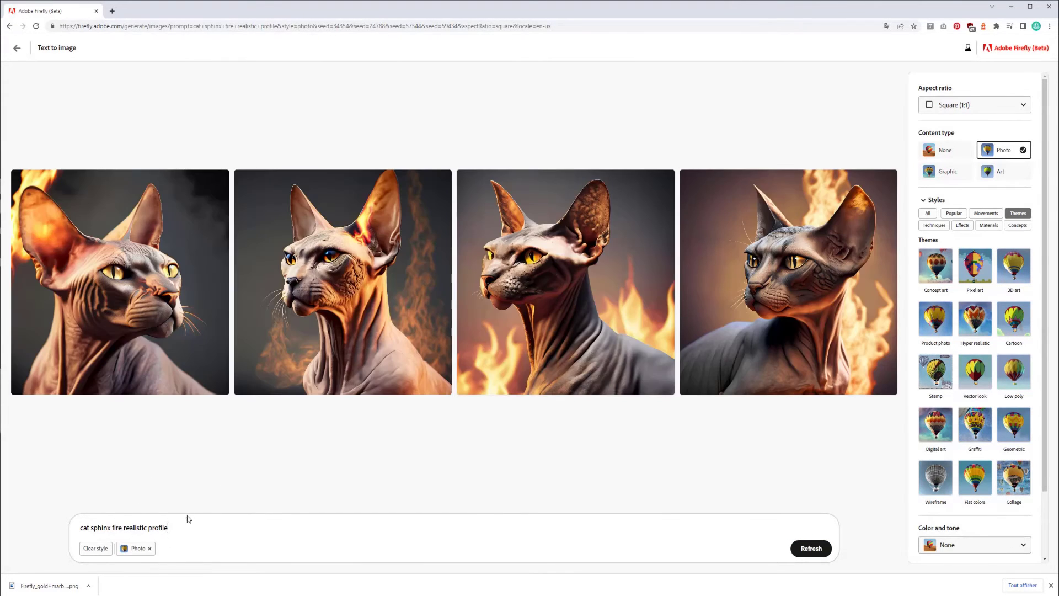
Apply Dramatic lighting and the Close up composition to the cat images and regenerate them.
{"action": "scroll", "coordinate": [976, 378], "scroll_direction": "down", "scroll_amount": 2}
{"action": "left_click", "coordinate": [965, 506]}
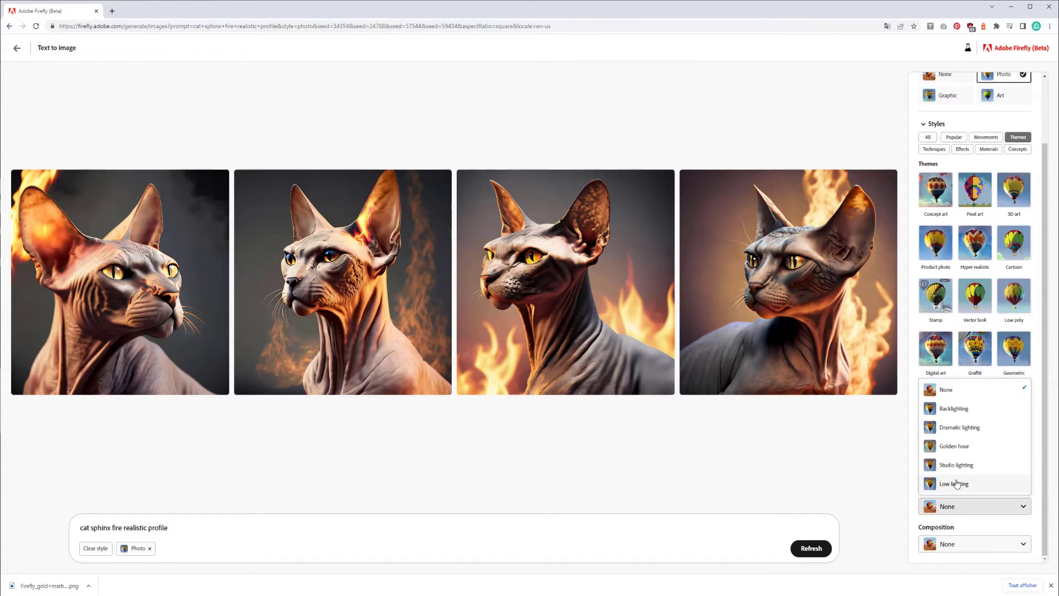
{"action": "left_click", "coordinate": [966, 427]}
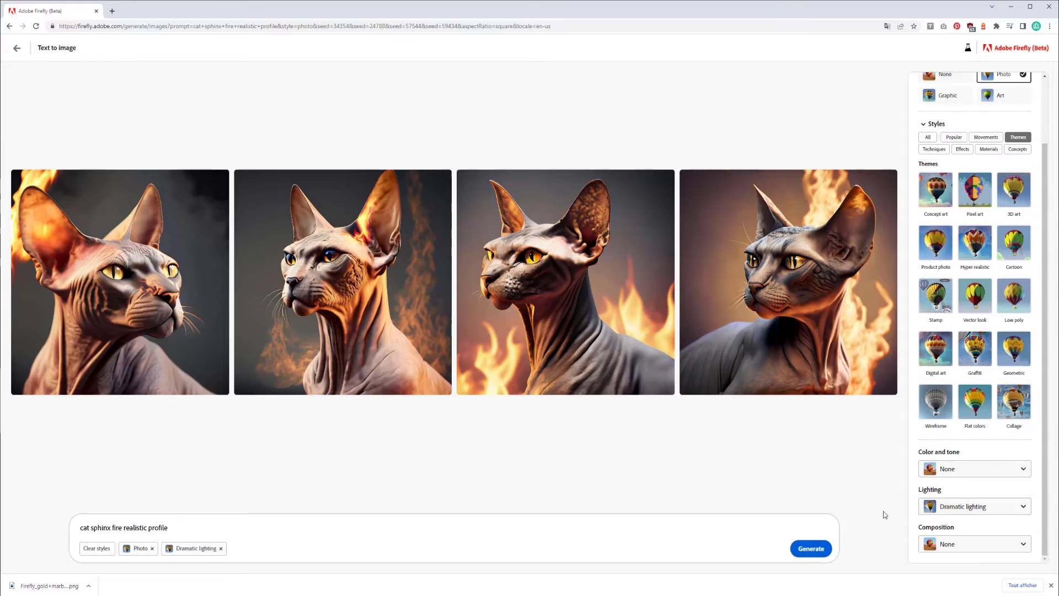
{"action": "left_click", "coordinate": [960, 545]}
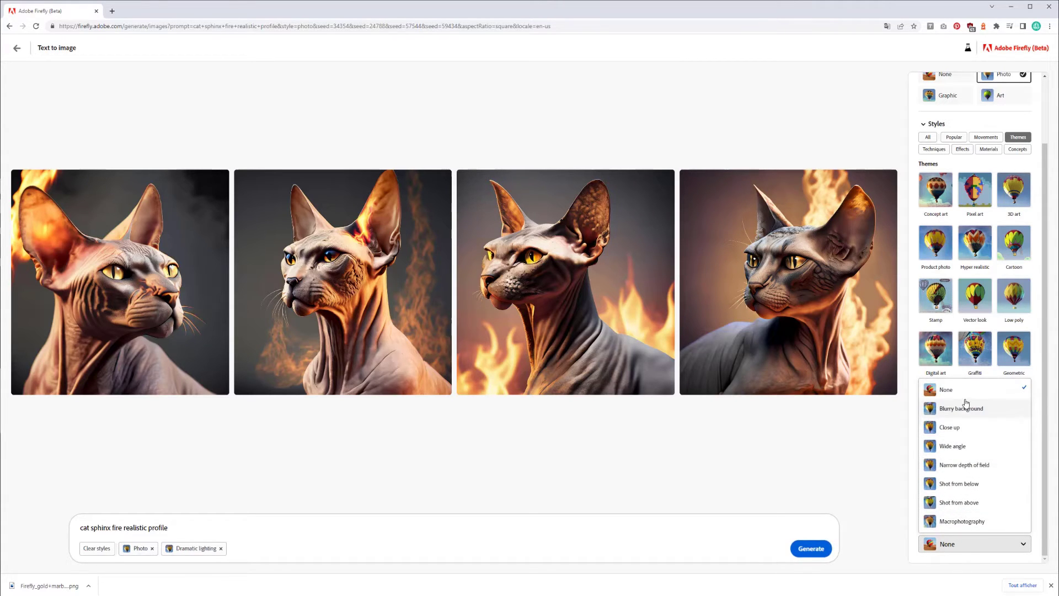
{"action": "left_click", "coordinate": [957, 428]}
{"action": "left_click", "coordinate": [820, 548]}
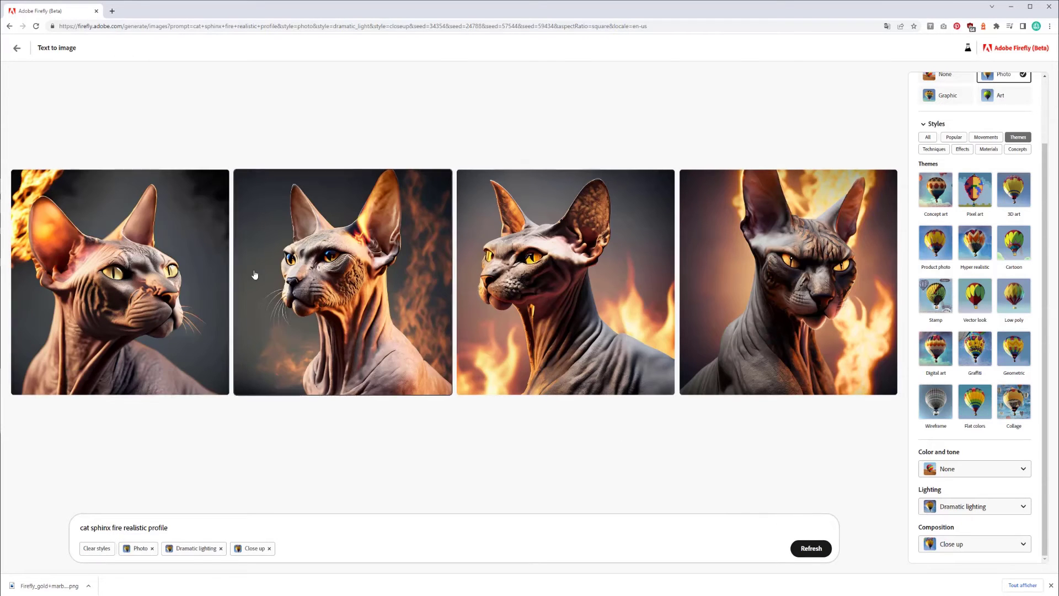
Go back to the Text to image gallery and look through the example images and their prompts.
{"action": "left_click", "coordinate": [16, 48]}
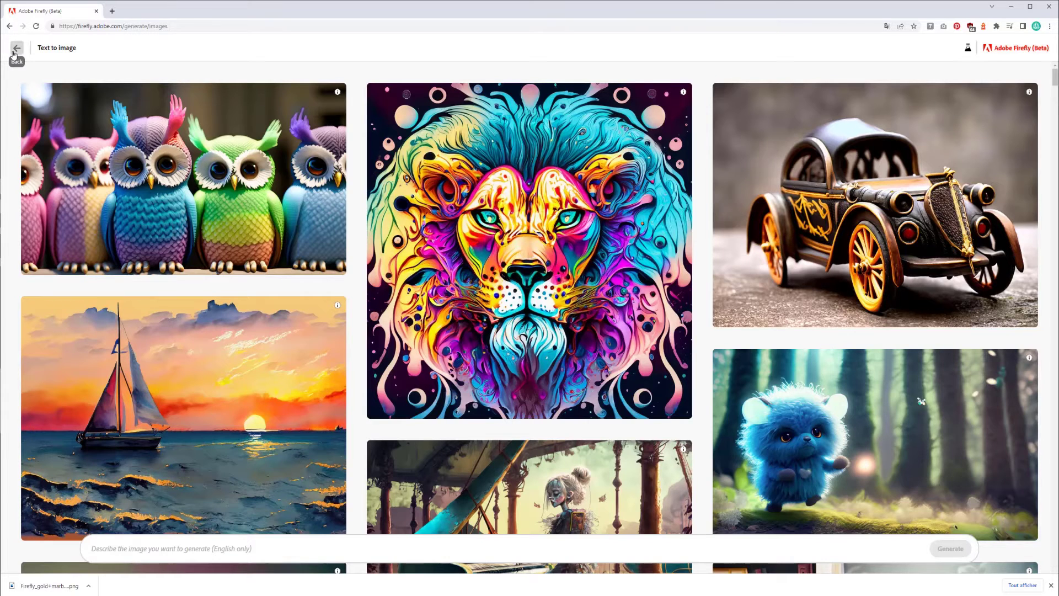
{"action": "scroll", "coordinate": [389, 343], "scroll_direction": "down", "scroll_amount": 10}
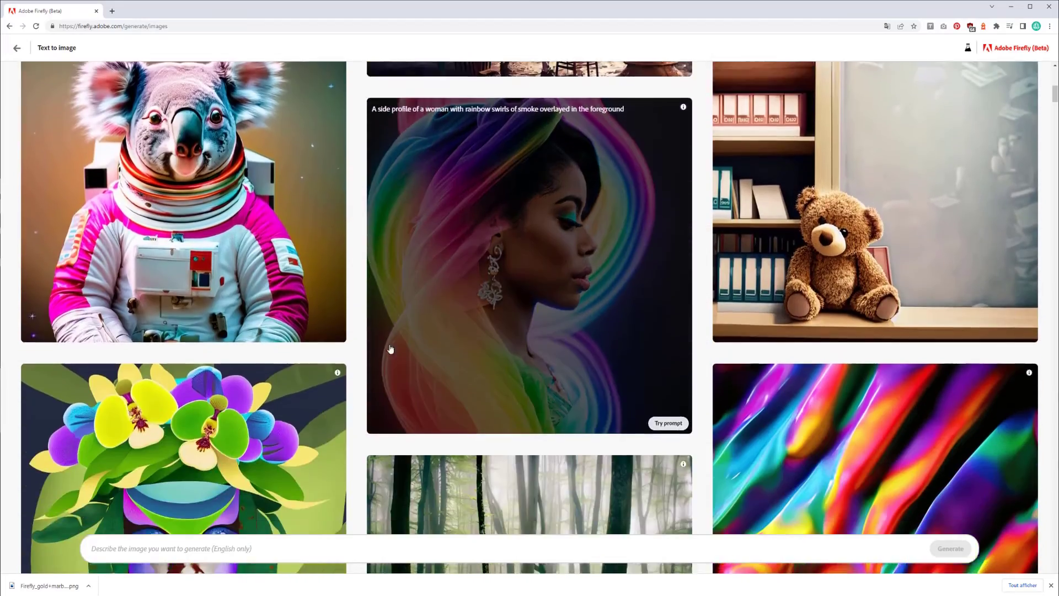
{"action": "scroll", "coordinate": [308, 339], "scroll_direction": "up", "scroll_amount": 3}
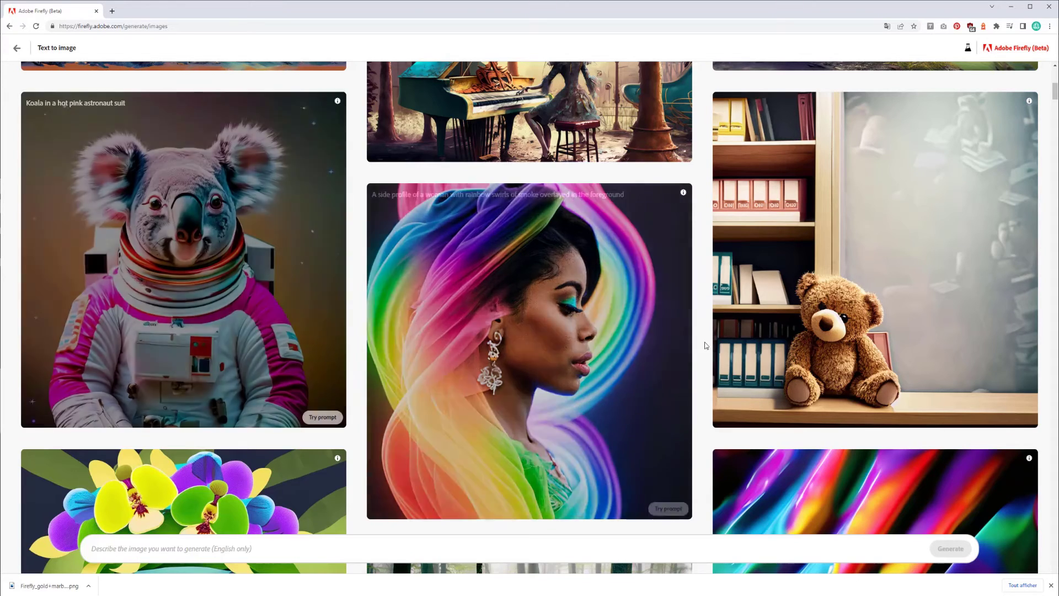
{"action": "scroll", "coordinate": [434, 329], "scroll_direction": "down", "scroll_amount": 9}
{"action": "scroll", "coordinate": [440, 207], "scroll_direction": "up", "scroll_amount": 2}
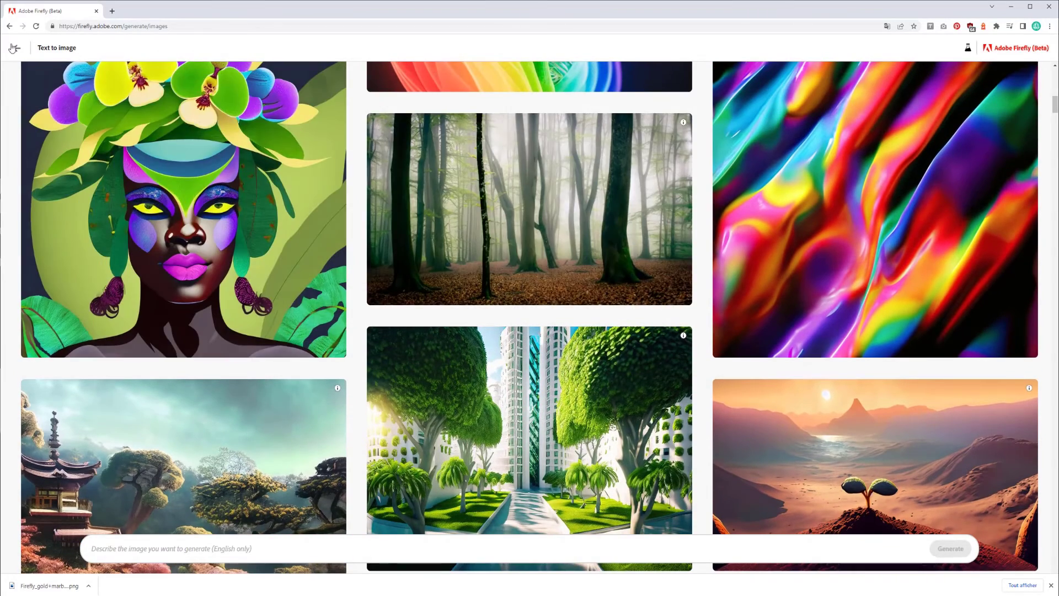
Open the Text effects generator from the home page and enter "OKprod" as the text.
{"action": "left_click", "coordinate": [17, 48]}
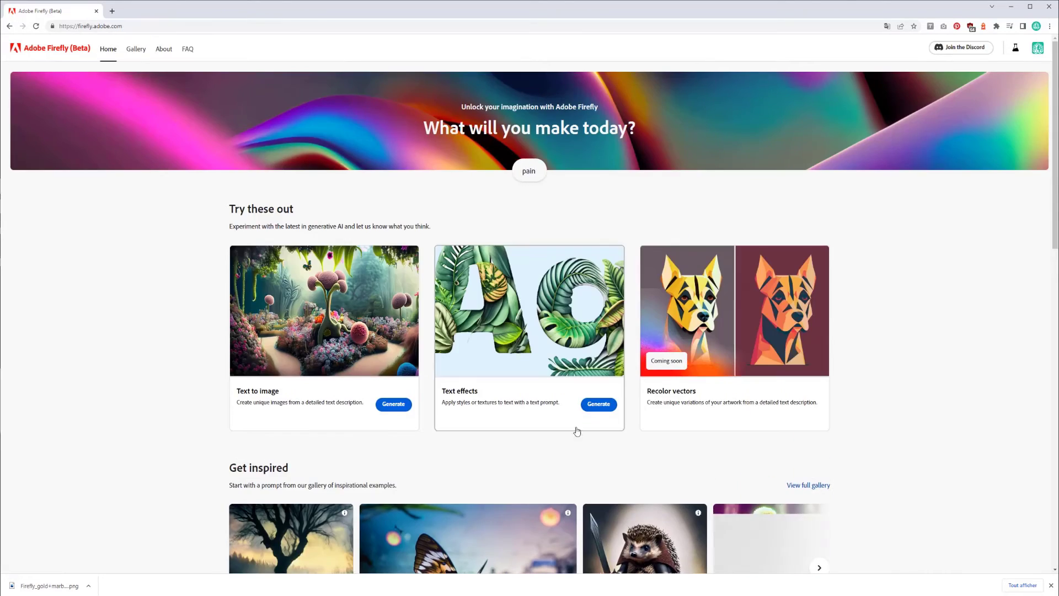
{"action": "left_click", "coordinate": [592, 393]}
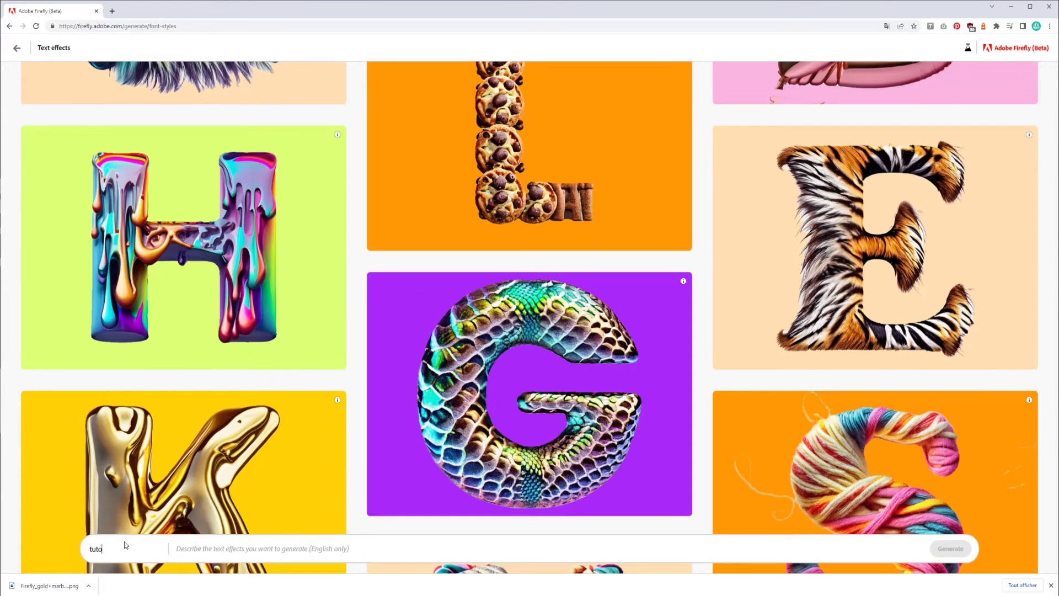
{"action": "key", "text": "ctrl+a"}
{"action": "type", "text": "OKRP"}
Describe the text effect as "metal gold and blue effect marble" and generate it.
{"action": "left_click", "coordinate": [273, 548]}
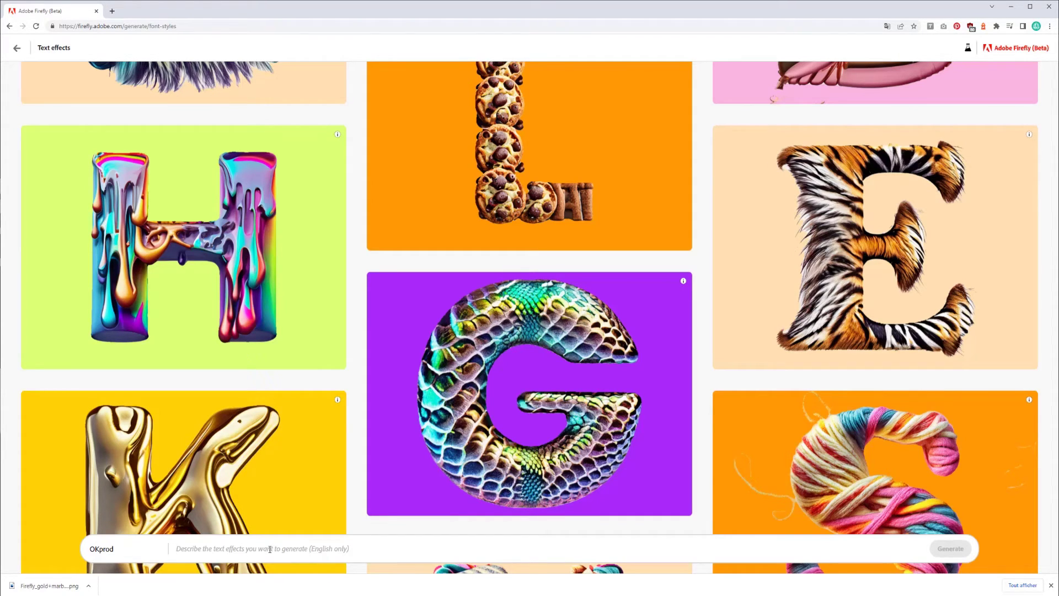
{"action": "type", "text": "metal"}
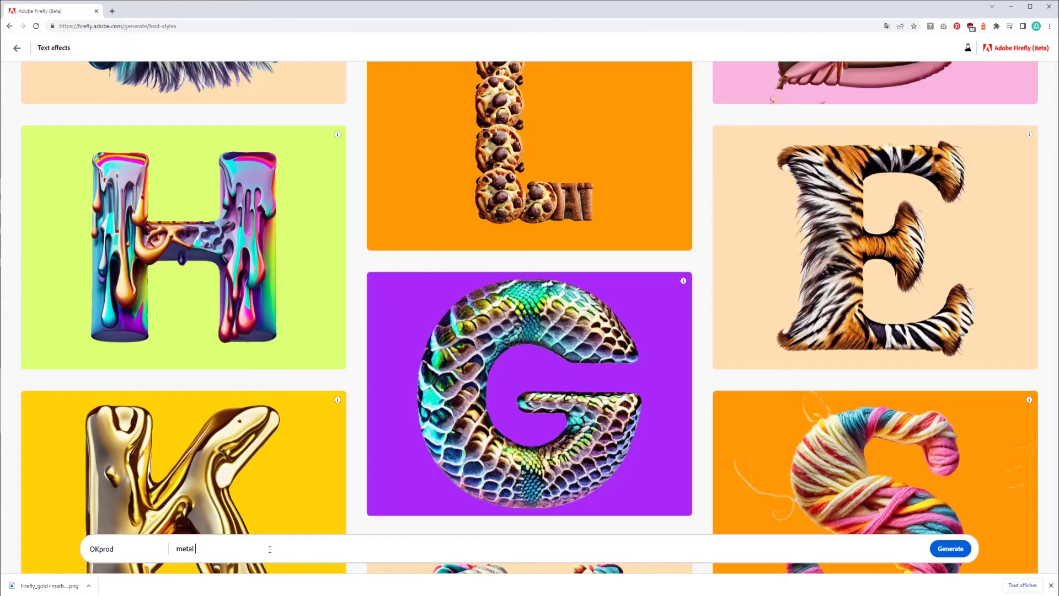
{"action": "type", "text": " gold and"}
{"action": "key", "text": "BackSpace"}
{"action": "type", "text": "e effect marble"}
{"action": "key", "text": "Return"}
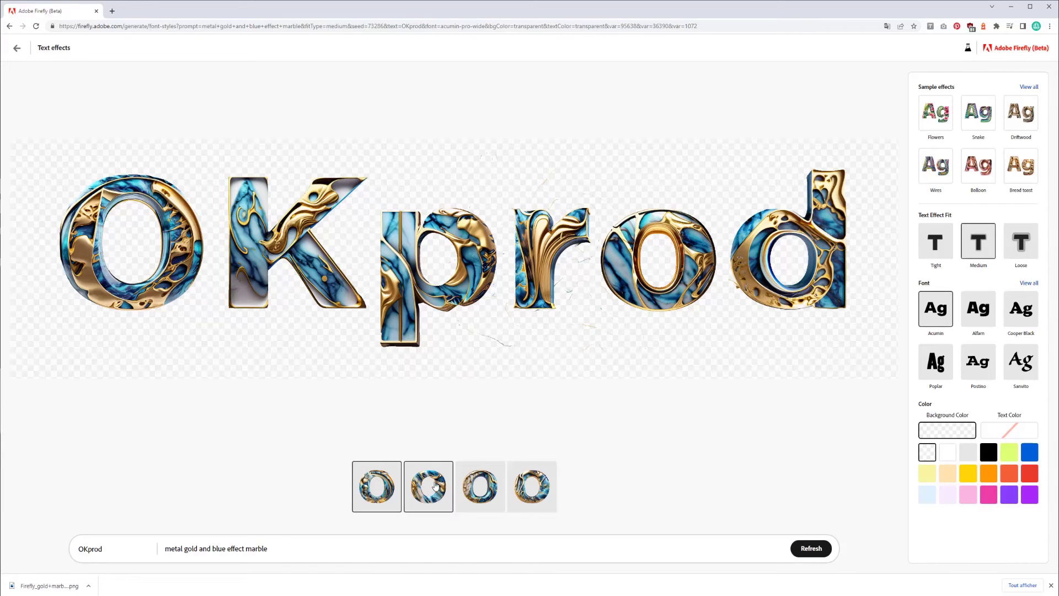
Select the fourth variation and set its background color to black after trying a pink background.
{"action": "left_click", "coordinate": [528, 491]}
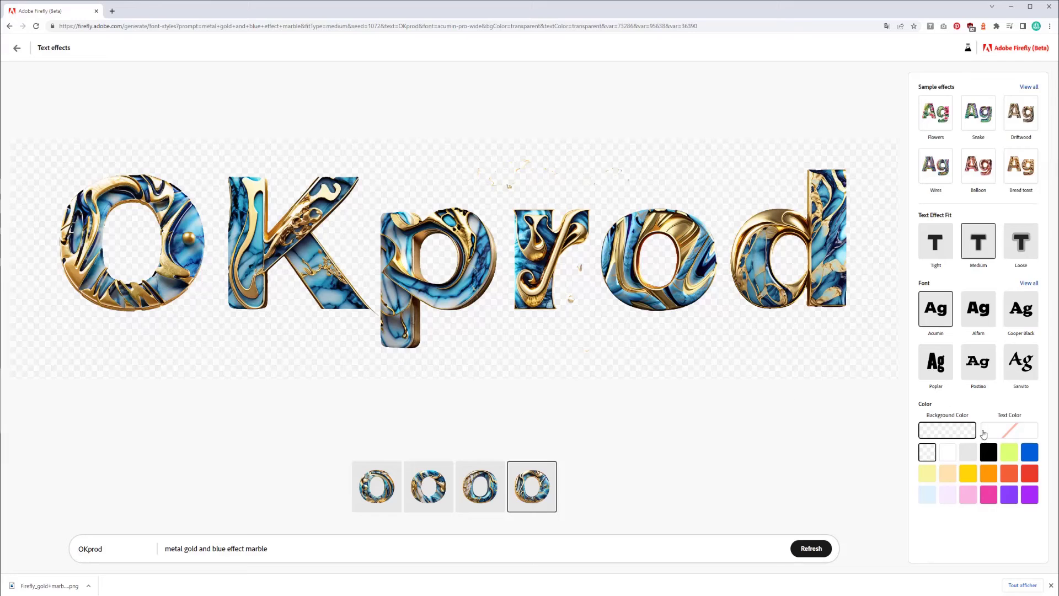
{"action": "left_click", "coordinate": [988, 462]}
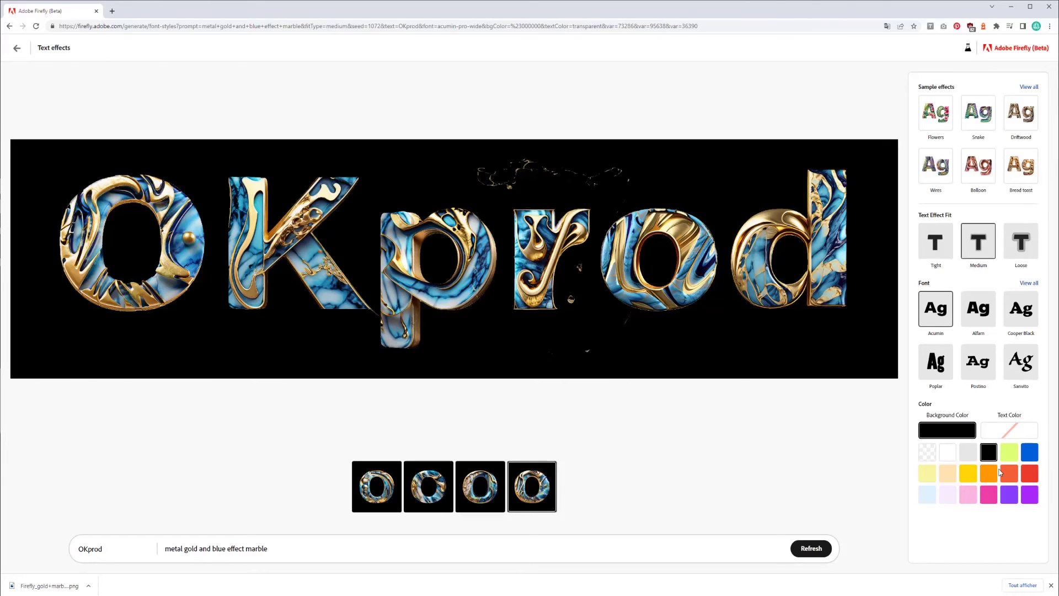
{"action": "left_click", "coordinate": [1013, 477]}
{"action": "left_click", "coordinate": [988, 494]}
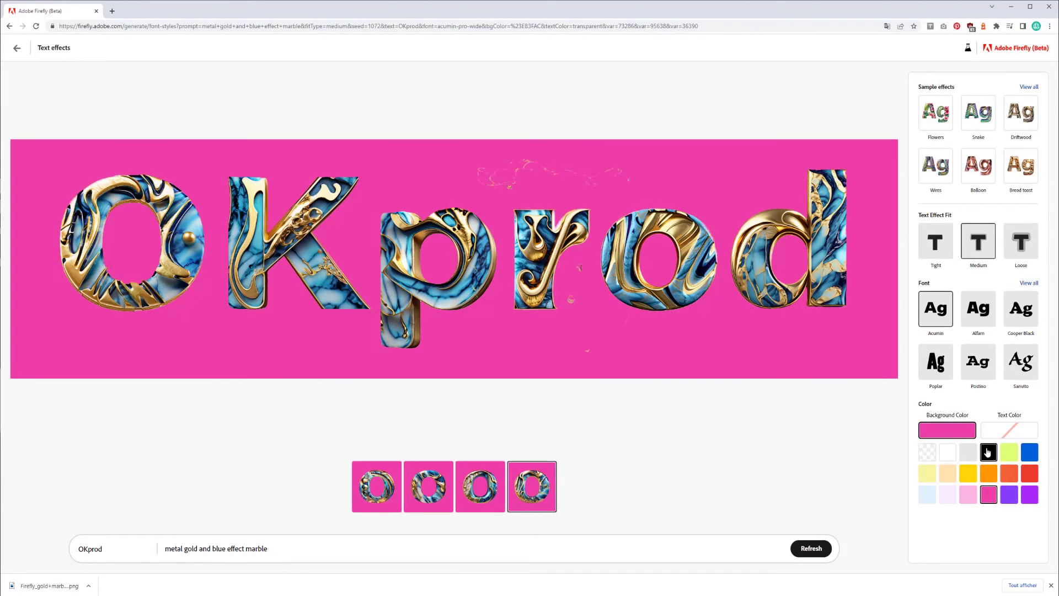
{"action": "left_click", "coordinate": [989, 452]}
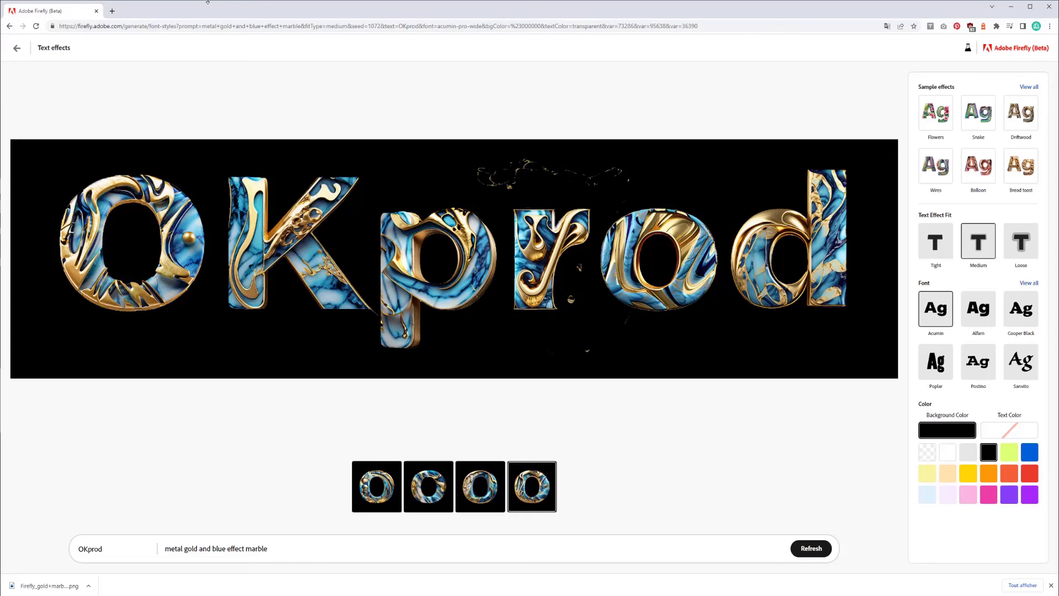
Change the font to Sanvito and select the fourth variation, with the full list of sample effects open.
{"action": "left_click", "coordinate": [1029, 362]}
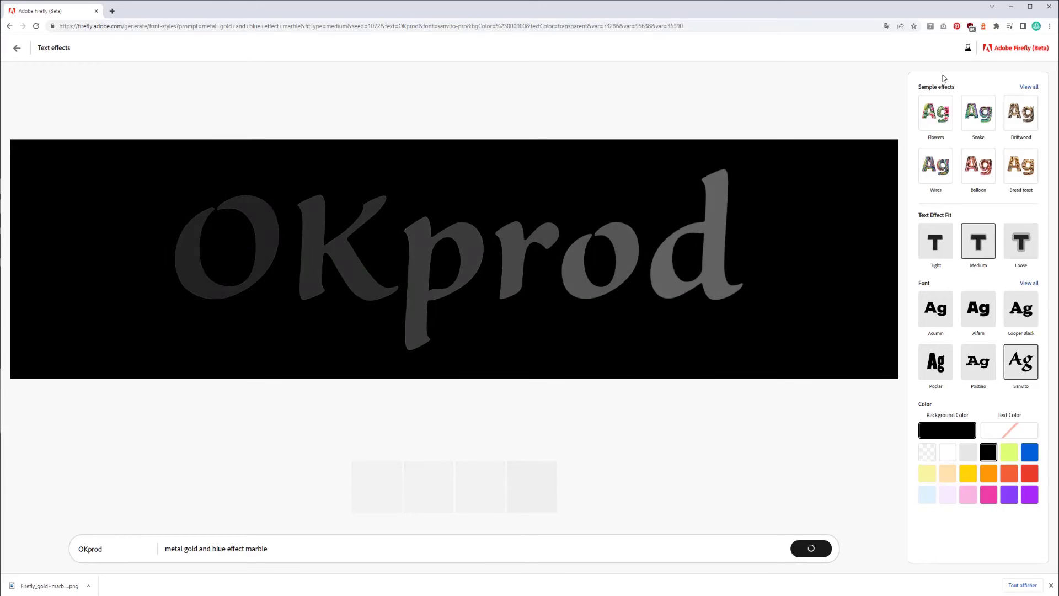
{"action": "left_click", "coordinate": [1028, 87]}
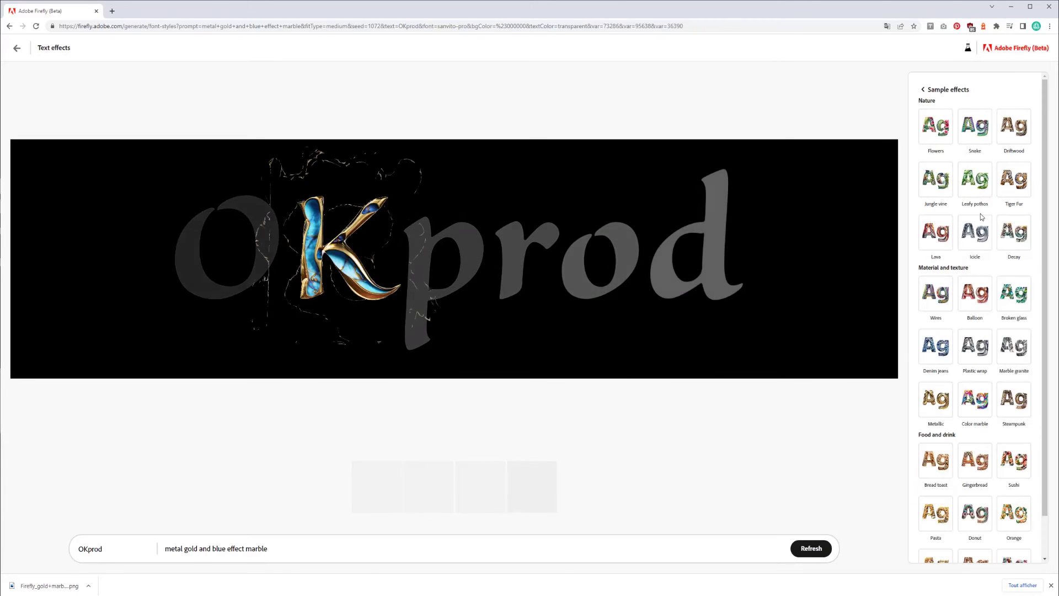
{"action": "scroll", "coordinate": [977, 259], "scroll_direction": "down", "scroll_amount": 1}
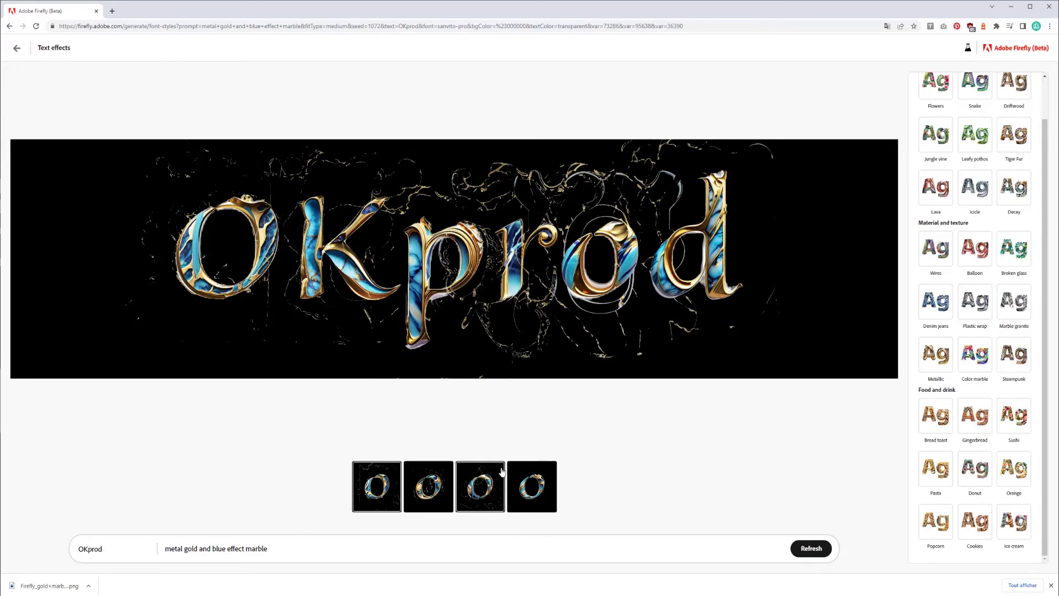
{"action": "left_click", "coordinate": [531, 486]}
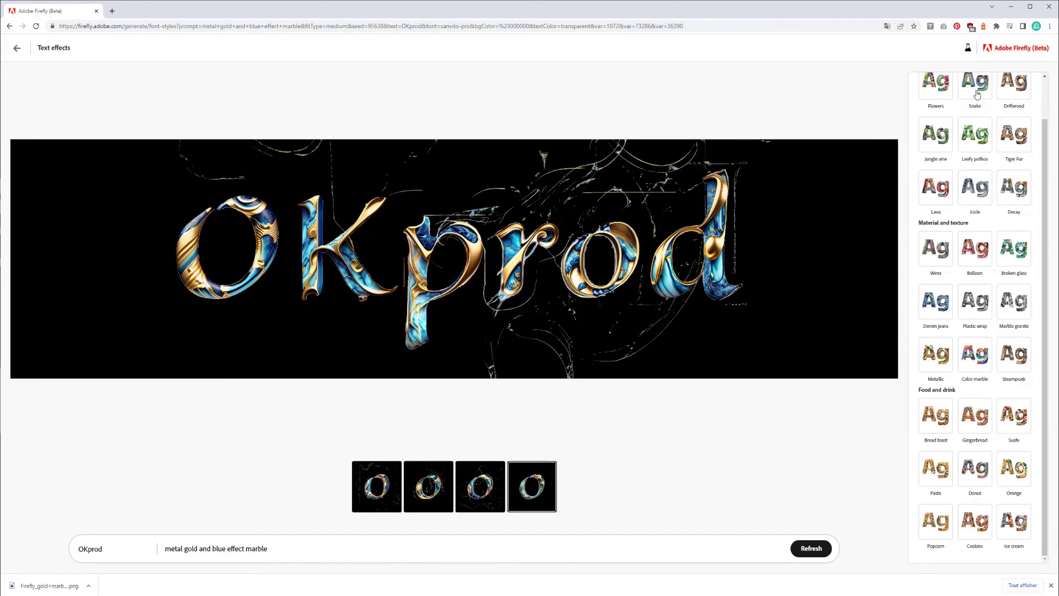
Replace the effect description with "tiger fur violet" and generate the lettering.
{"action": "triple_click", "coordinate": [225, 551]}
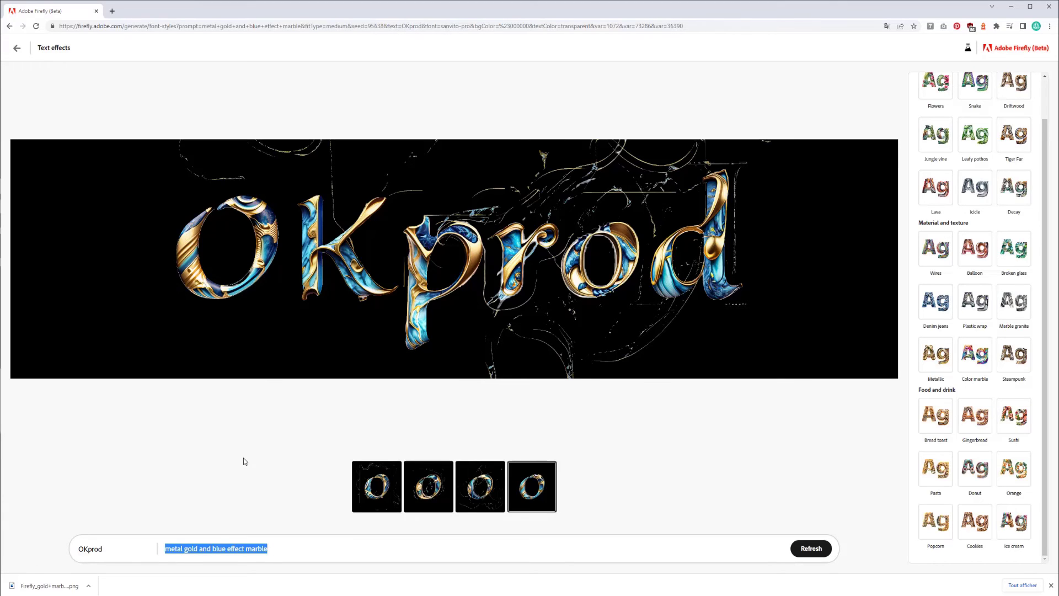
{"action": "type", "text": "tig"}
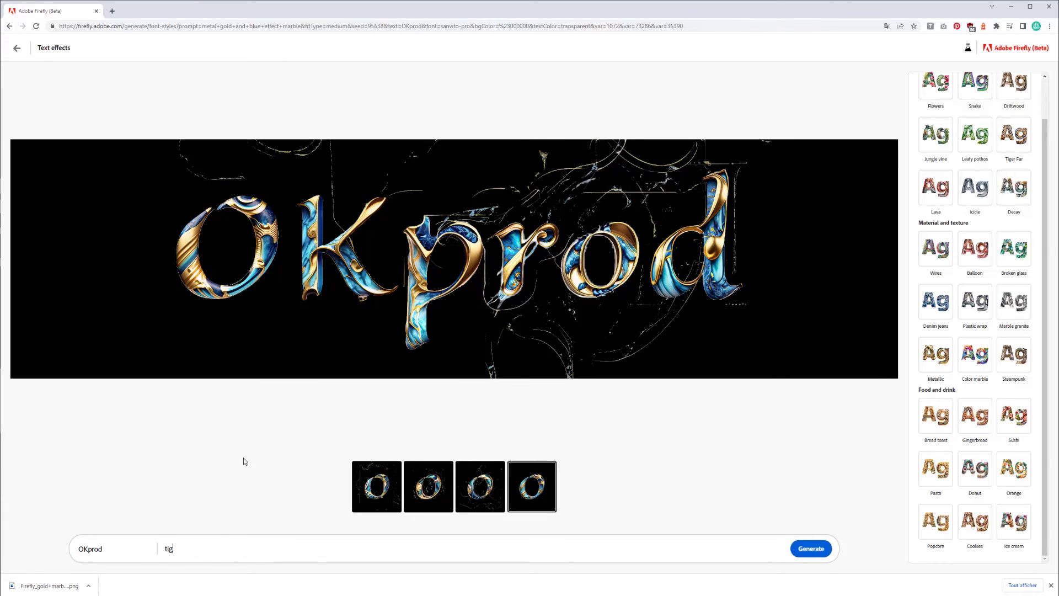
{"action": "type", "text": "er fur violet"}
{"action": "key", "text": "Return"}
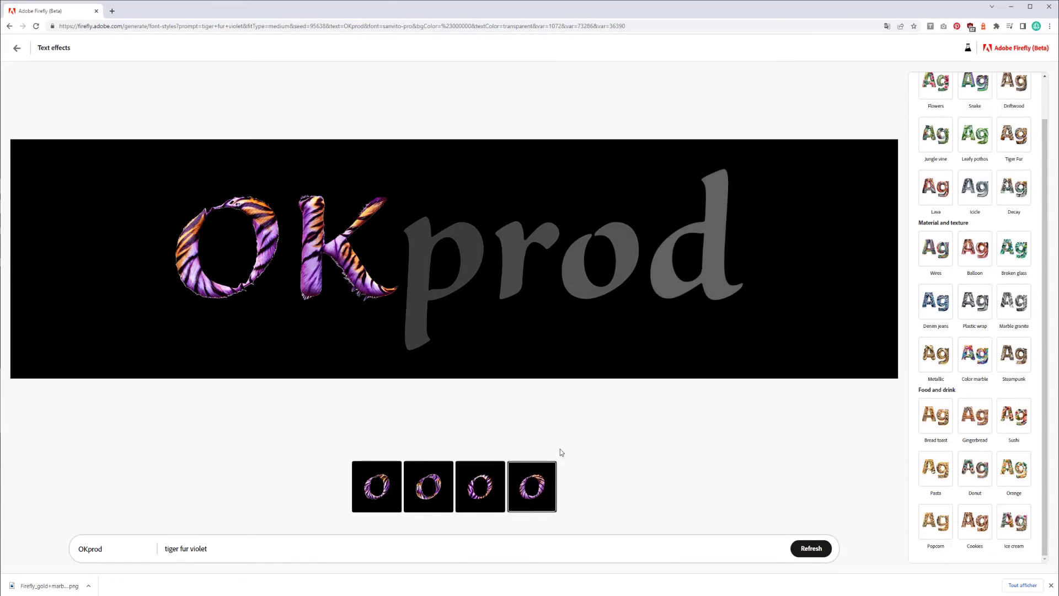
Replace "violet" with "snake" so the effect description reads "tiger fur snake" and regenerate the lettering.
{"action": "double_click", "coordinate": [198, 548]}
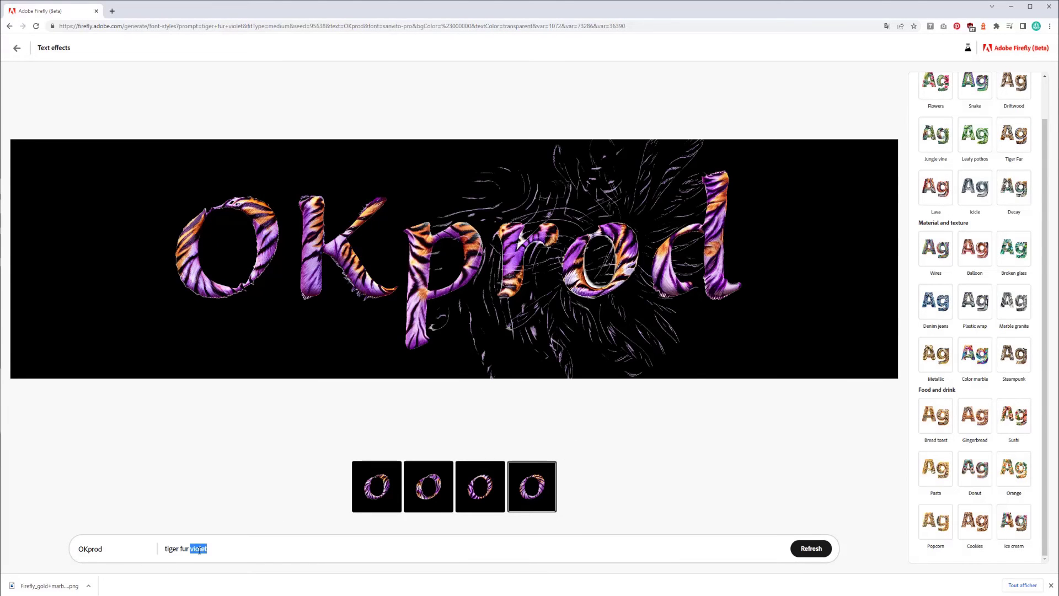
{"action": "type", "text": "snake"}
{"action": "key", "text": "Return"}
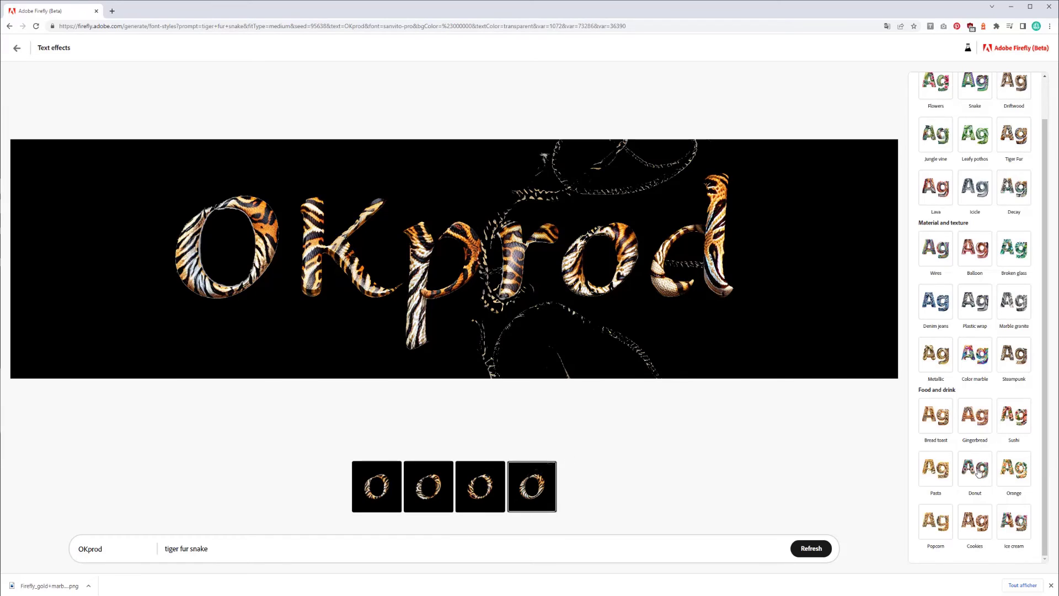
Leave the sample effects list and set the background color to transparent.
{"action": "scroll", "coordinate": [980, 282], "scroll_direction": "up", "scroll_amount": 3}
{"action": "left_click", "coordinate": [921, 86]}
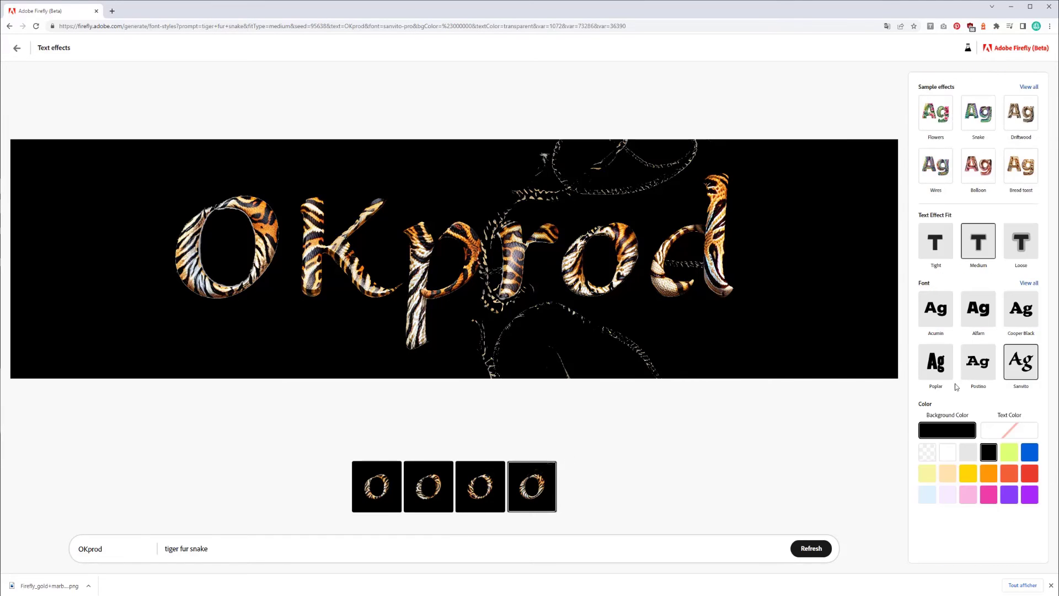
{"action": "left_click", "coordinate": [985, 429]}
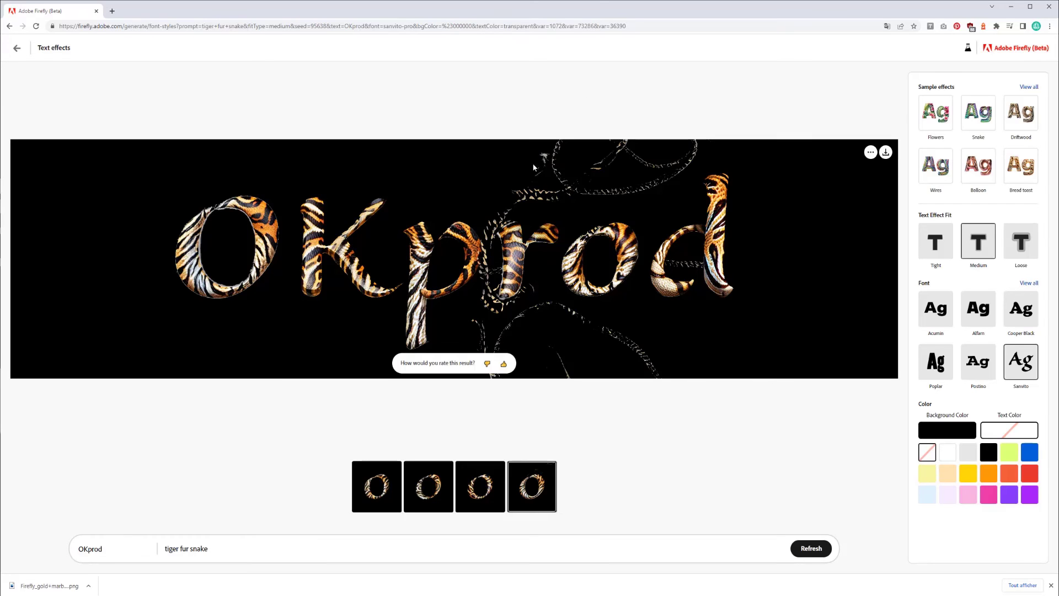
{"action": "left_click", "coordinate": [933, 433]}
{"action": "left_click", "coordinate": [927, 451]}
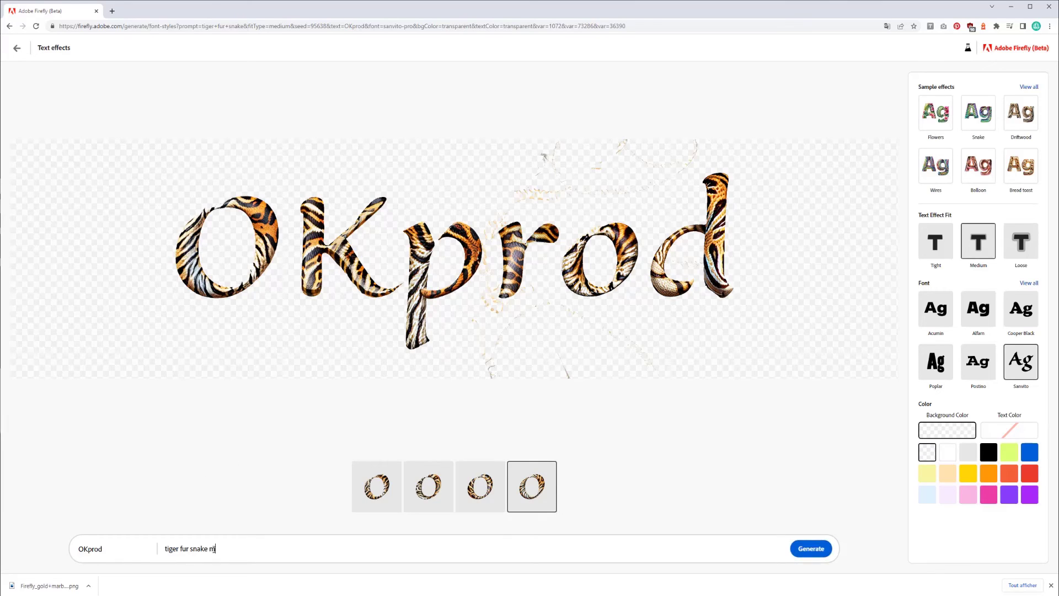
Append "marble" to the effect description and generate, and regenerate with "snake" removed so it reads "tiger fur marble".
{"action": "type", "text": "marble"}
{"action": "key", "text": "Return"}
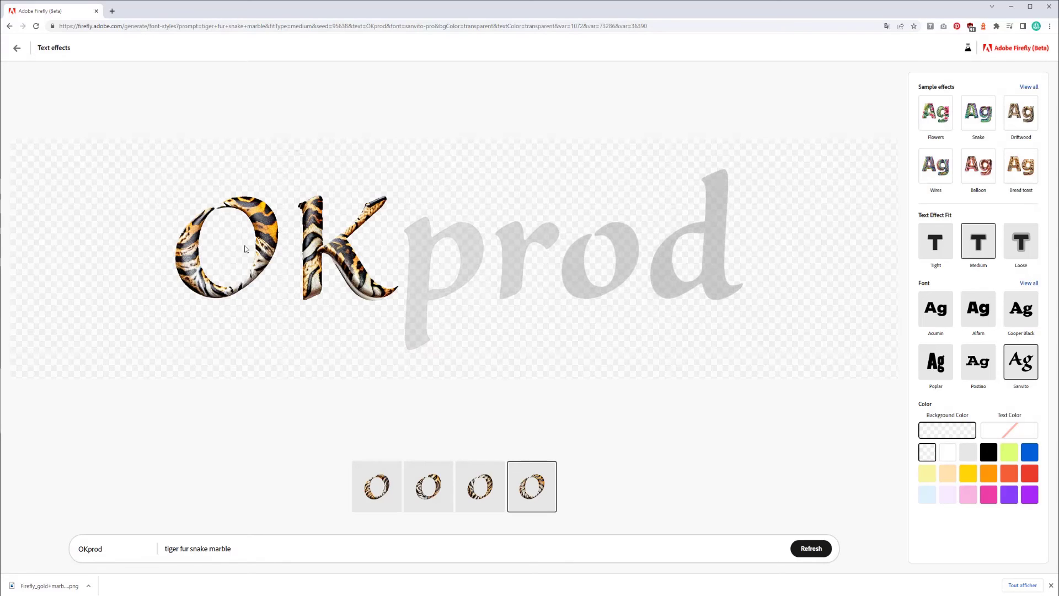
{"action": "double_click", "coordinate": [198, 548]}
{"action": "key", "text": "BackSpace"}
{"action": "key", "text": "Return"}
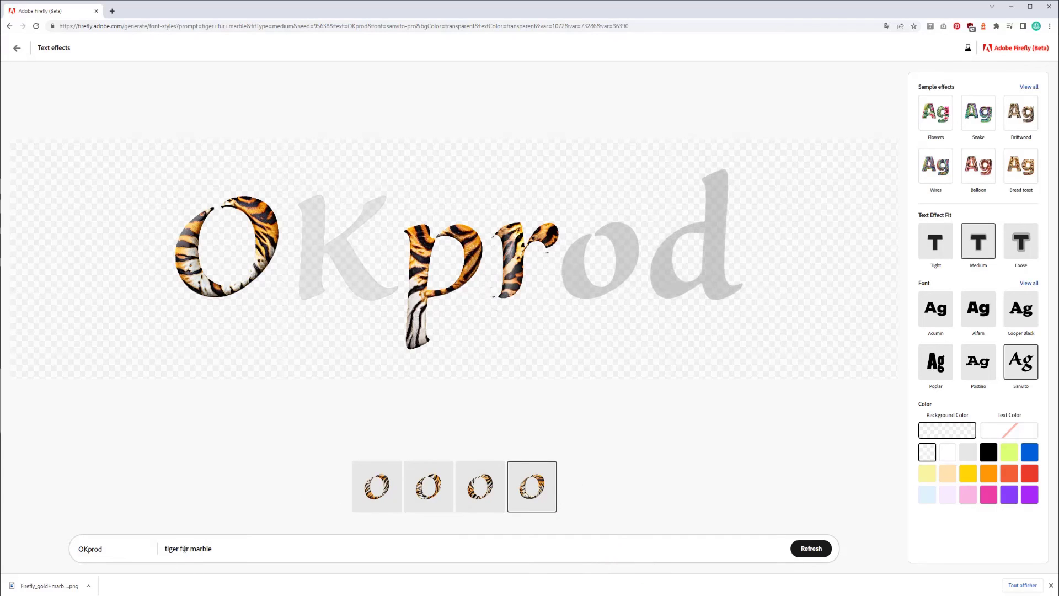
Replace the effect description with "wood bird red and green" and generate the lettering.
{"action": "triple_click", "coordinate": [215, 552]}
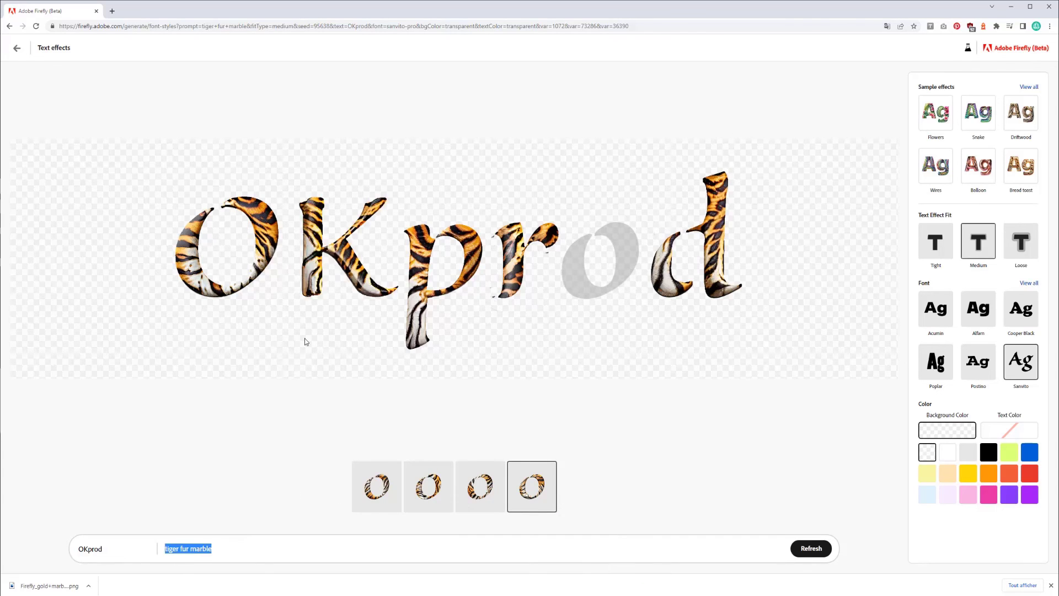
{"action": "type", "text": "wood bird red and"}
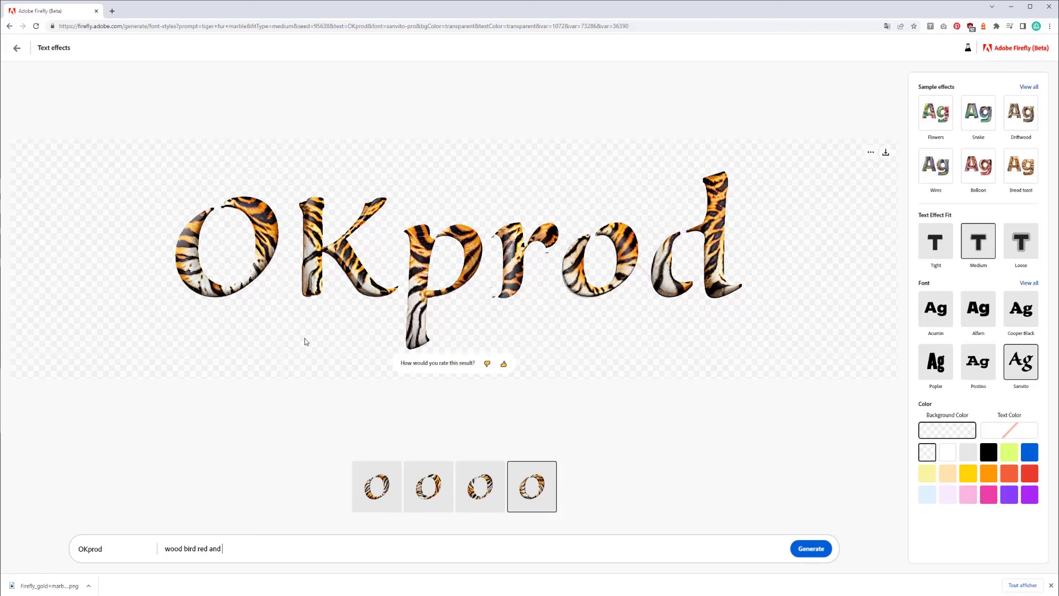
{"action": "type", "text": "n"}
{"action": "key", "text": "Return"}
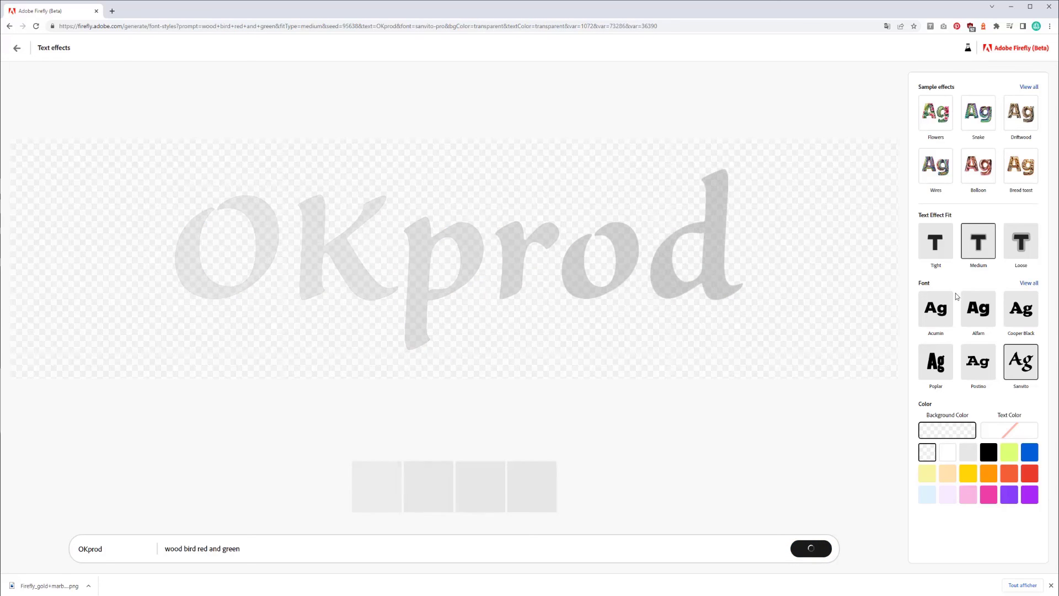
Change the font to Acumin and select the second variation of the wood bird lettering.
{"action": "left_click", "coordinate": [934, 312]}
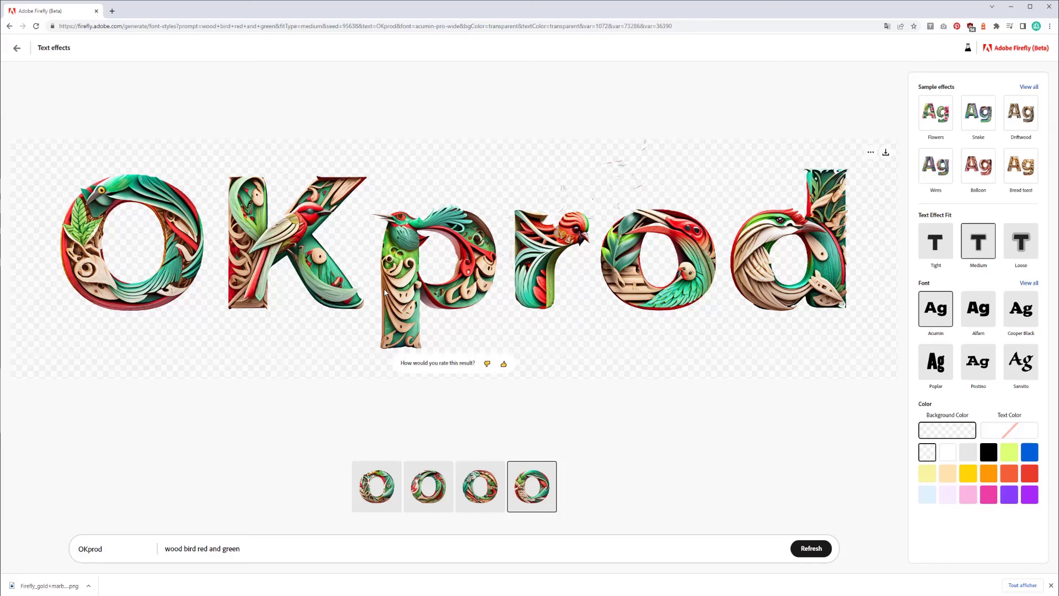
{"action": "left_click", "coordinate": [433, 499]}
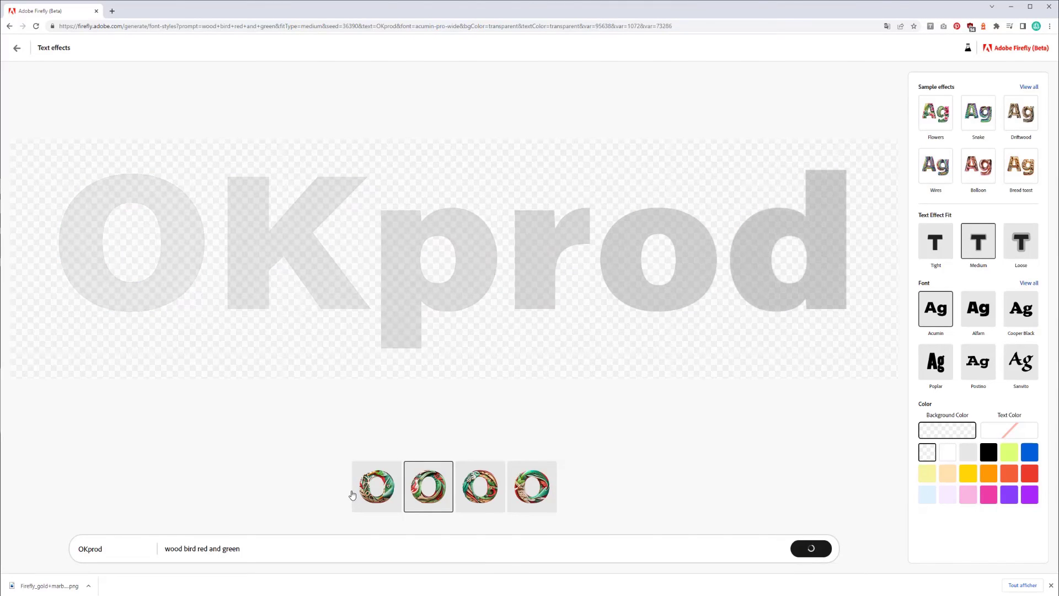